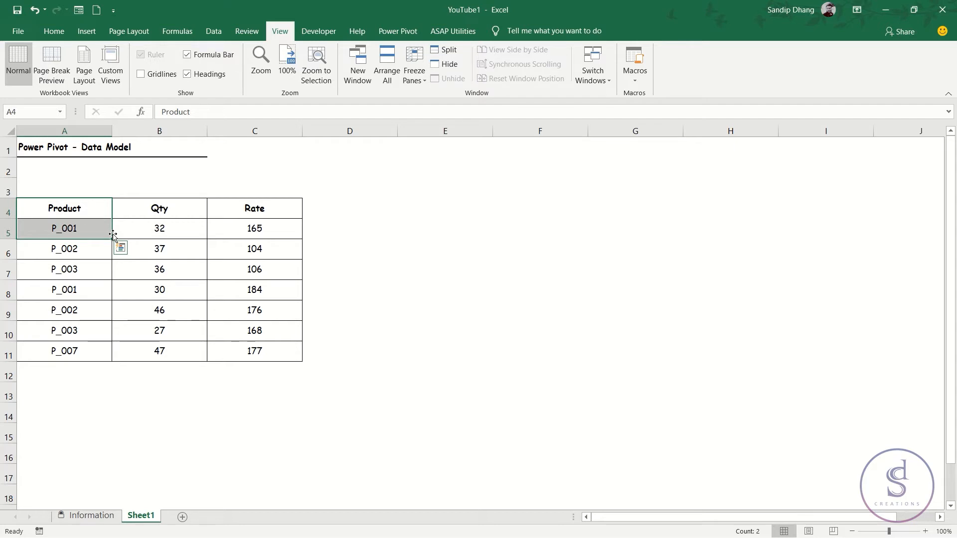
# Select the Product, Qty and Rate table in A4:C11 and bring up the Power Pivot commands
pyautogui.moveTo(97, 210); pyautogui.dragTo(244, 346)
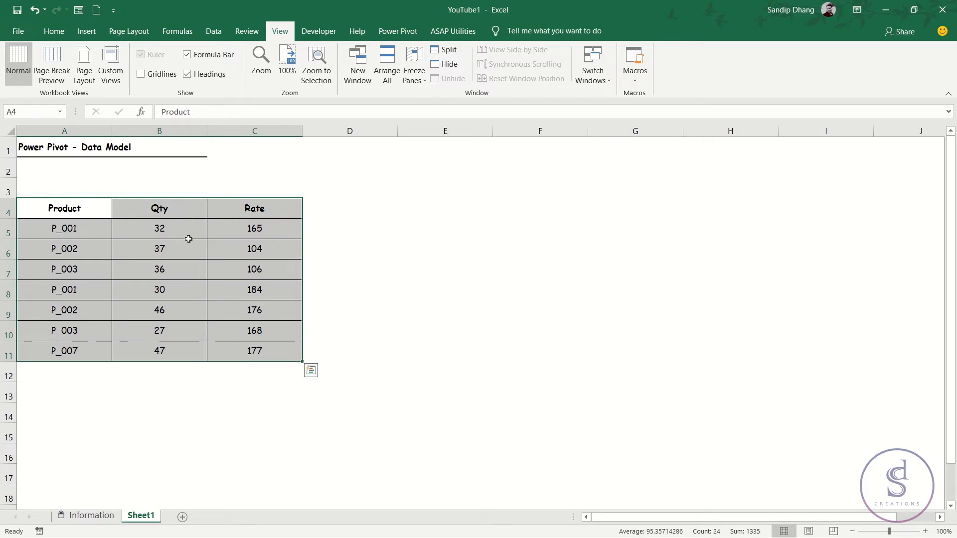
pyautogui.click(313, 205)
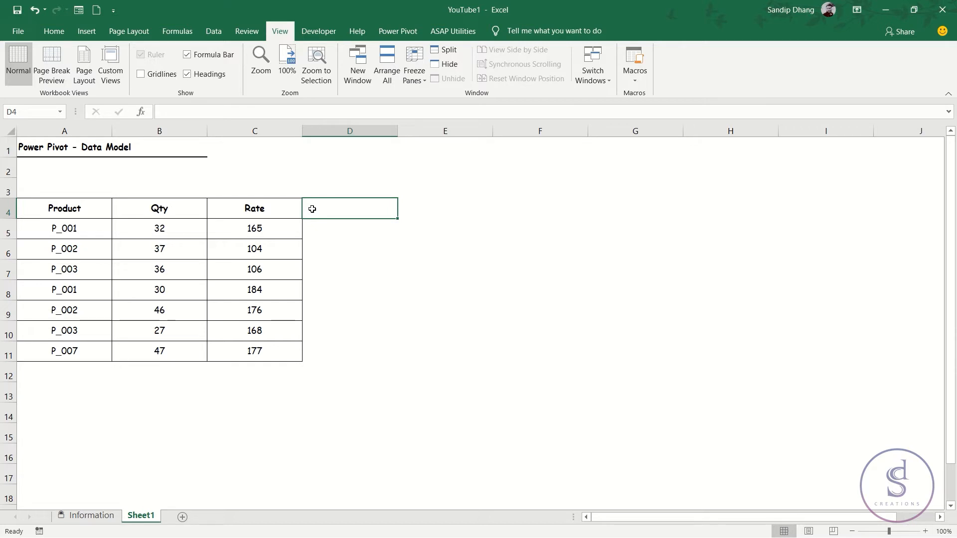
pyautogui.click(254, 243)
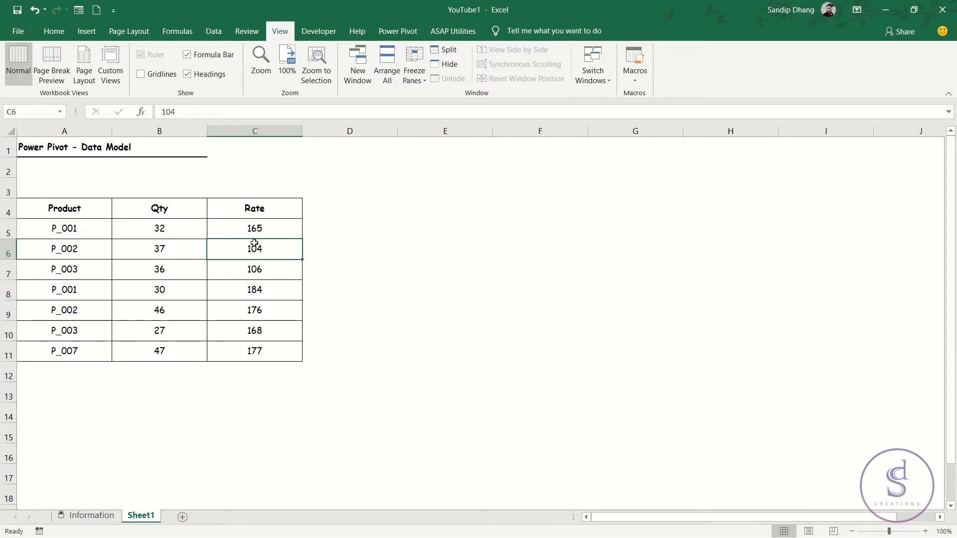
pyautogui.moveTo(94, 213); pyautogui.dragTo(235, 342)
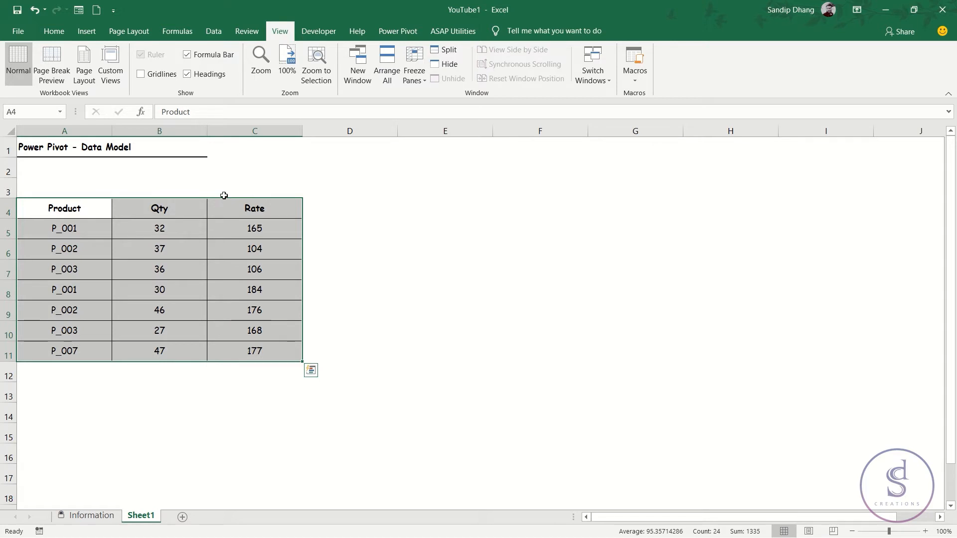
pyautogui.click(392, 35)
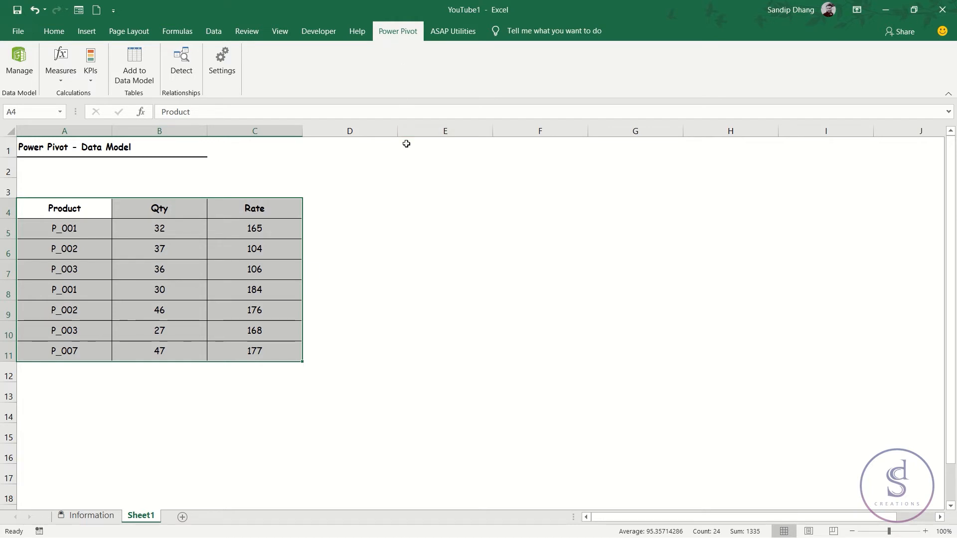
# Switch to Chrome, search Google for "power pivot for office 2013" and look through the results
pyautogui.press('super')
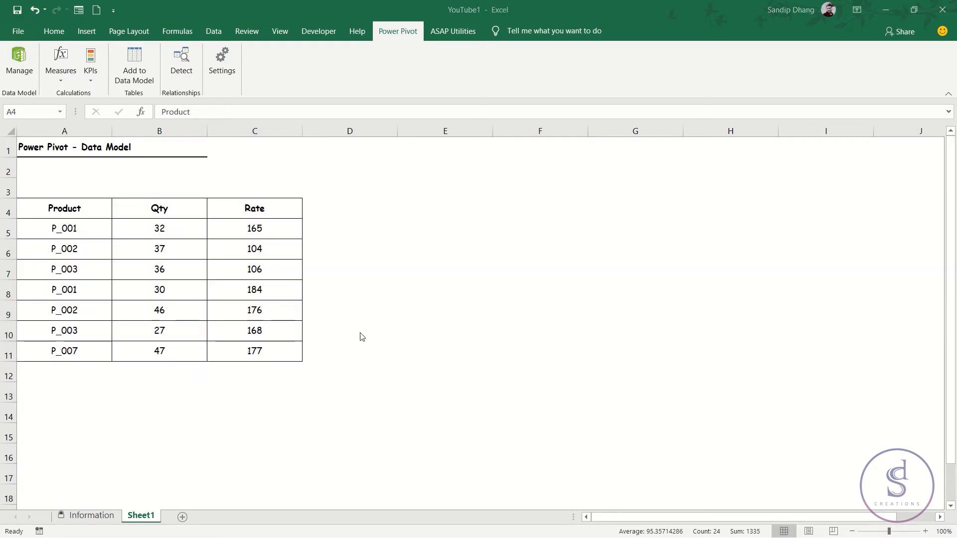
pyautogui.click(441, 527)
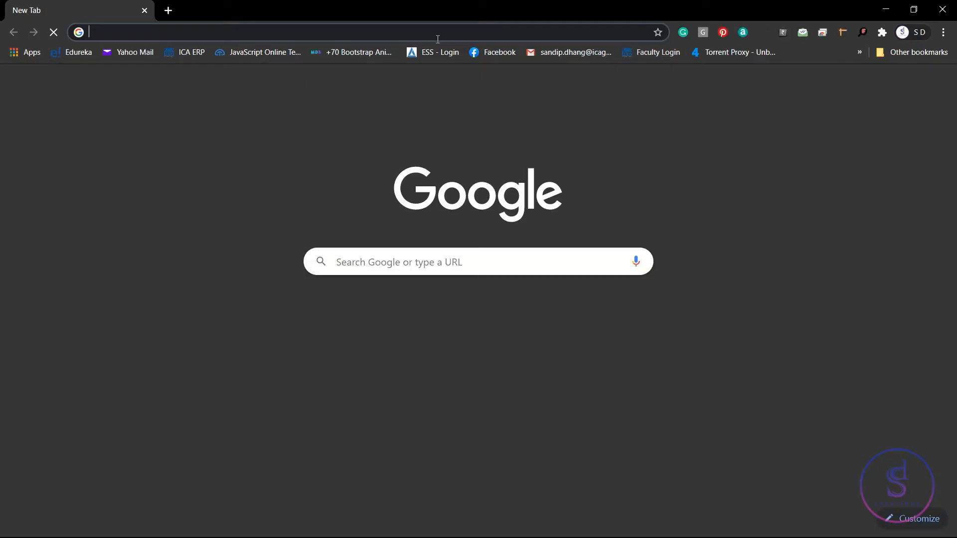
pyautogui.click(439, 27)
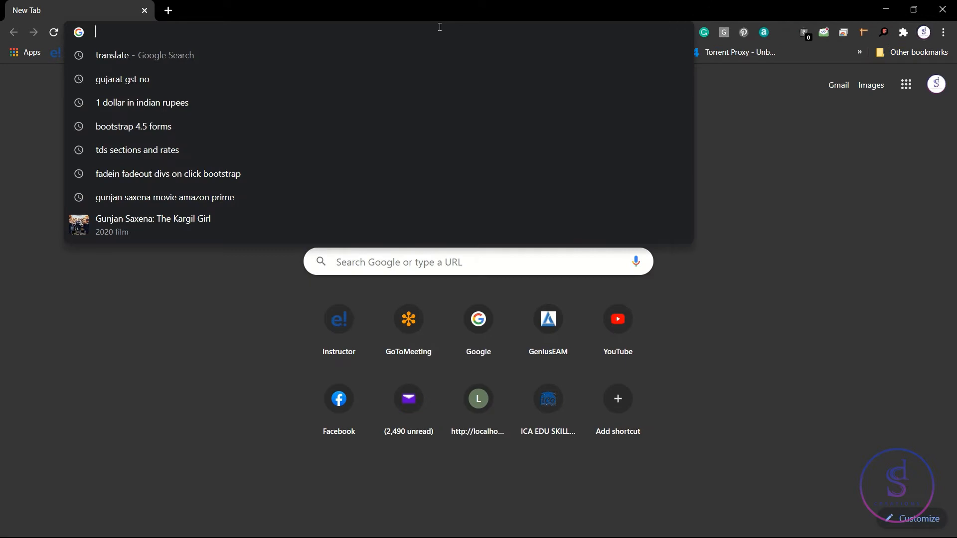
pyautogui.write('power pivot ')
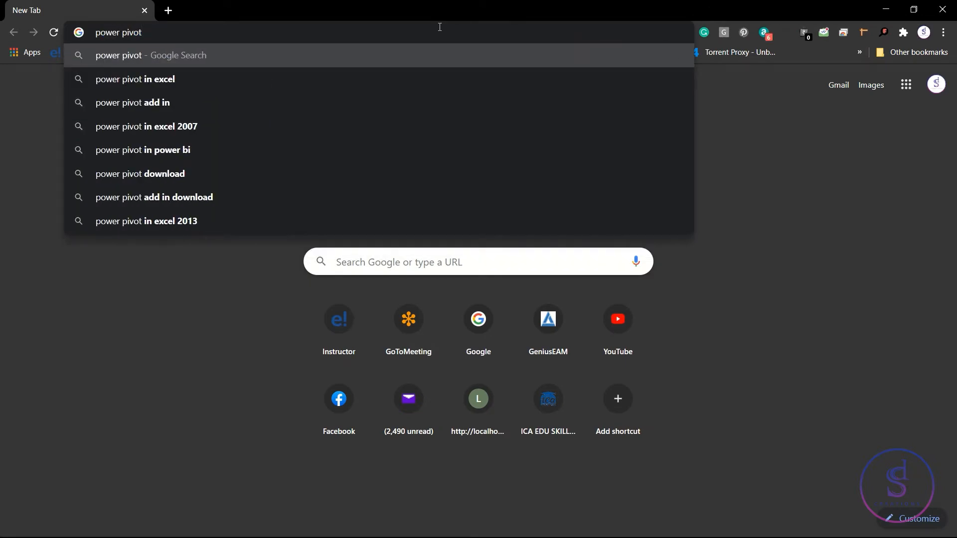
pyautogui.write('for office 2013')
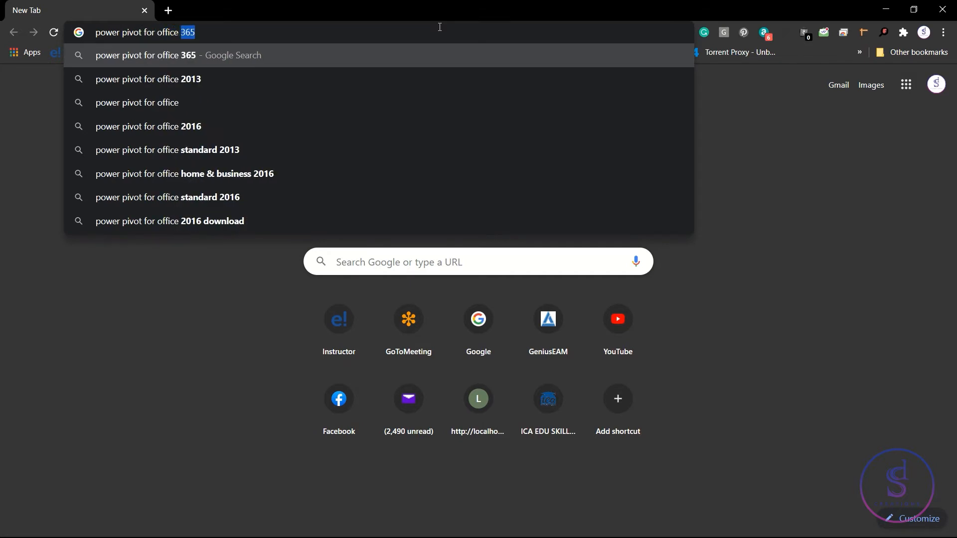
pyautogui.press('Return')
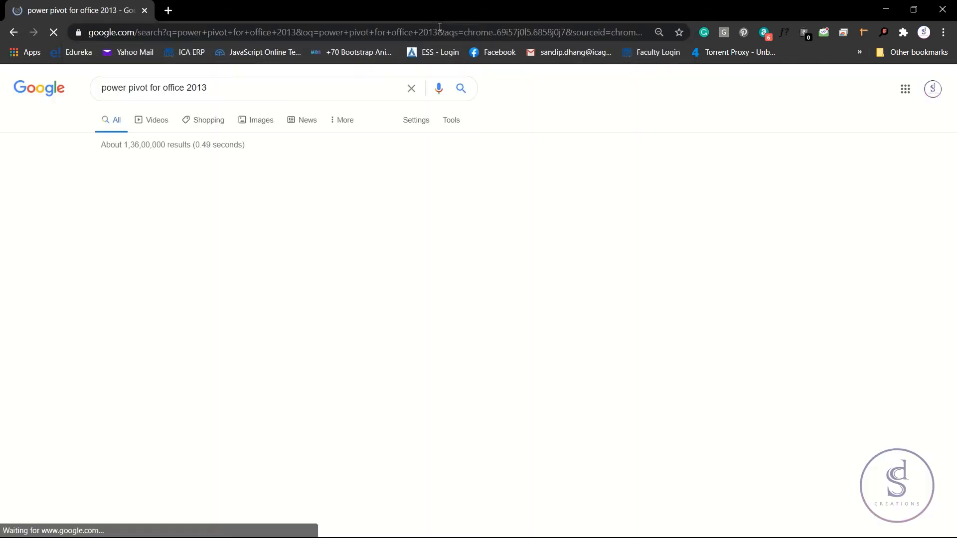
pyautogui.scroll(-2, 273, 236)
pyautogui.scroll(-6, 273, 237)
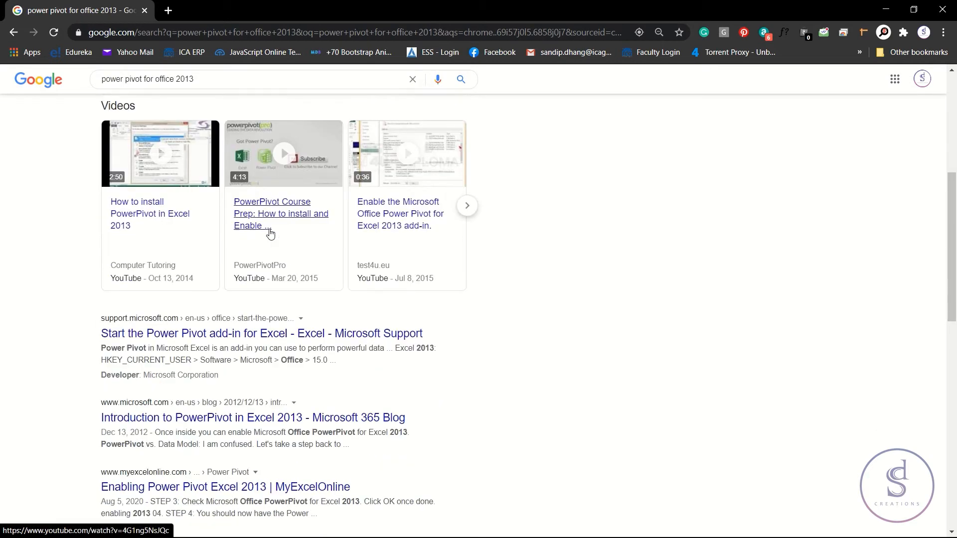
pyautogui.scroll(5, 243, 223)
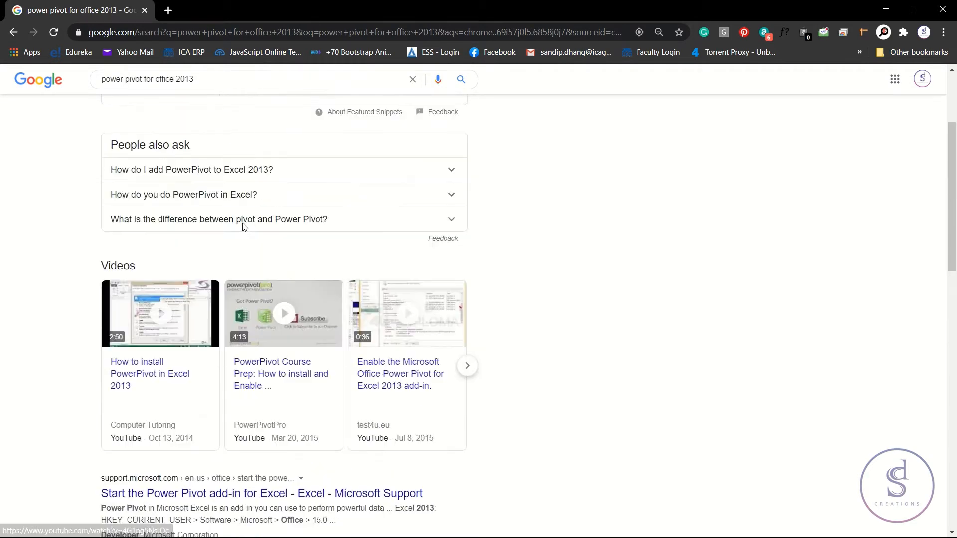
pyautogui.scroll(-4, 243, 229)
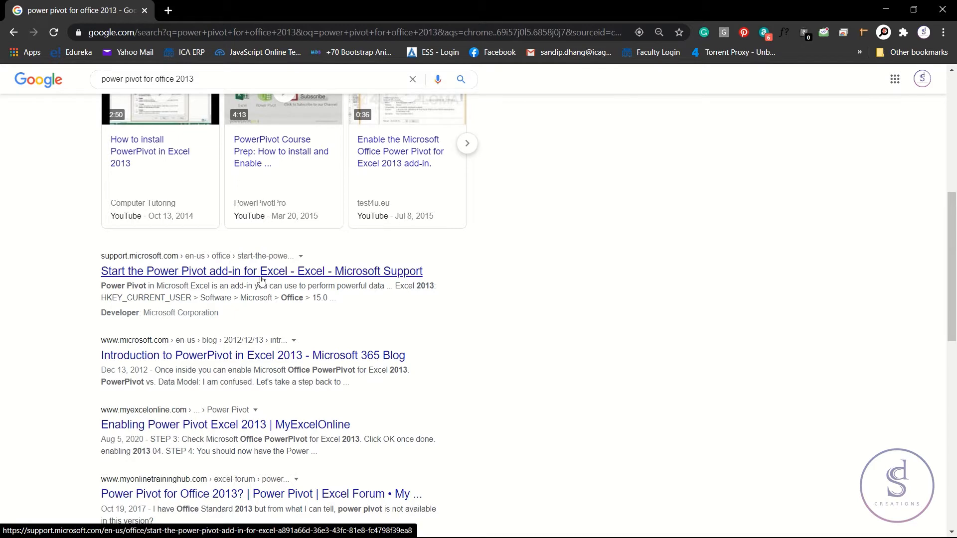
pyautogui.scroll(8, 262, 281)
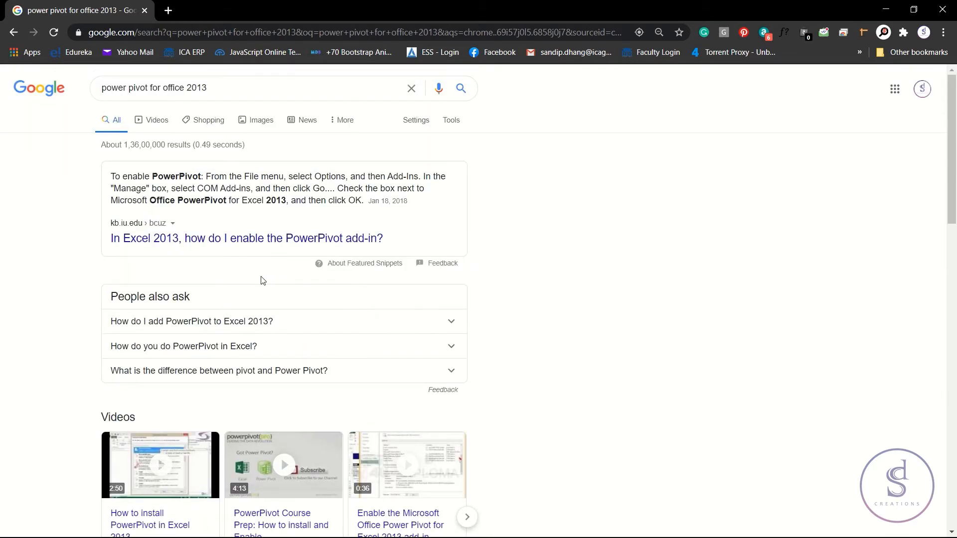
# Switch back to Excel and check in the COM Add-ins list whether Microsoft Power Pivot for Excel is enabled
pyautogui.hotkey('alt', 'Tab')
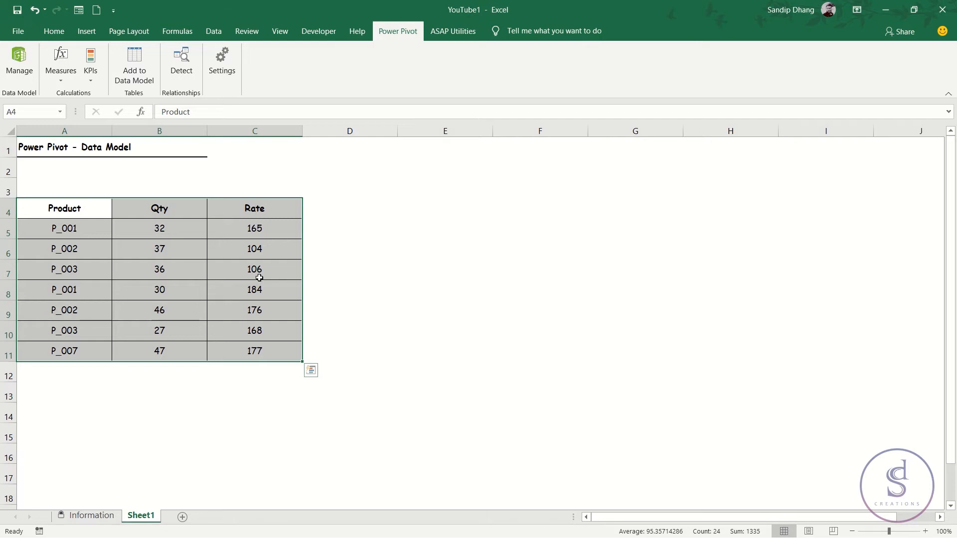
pyautogui.click(245, 237)
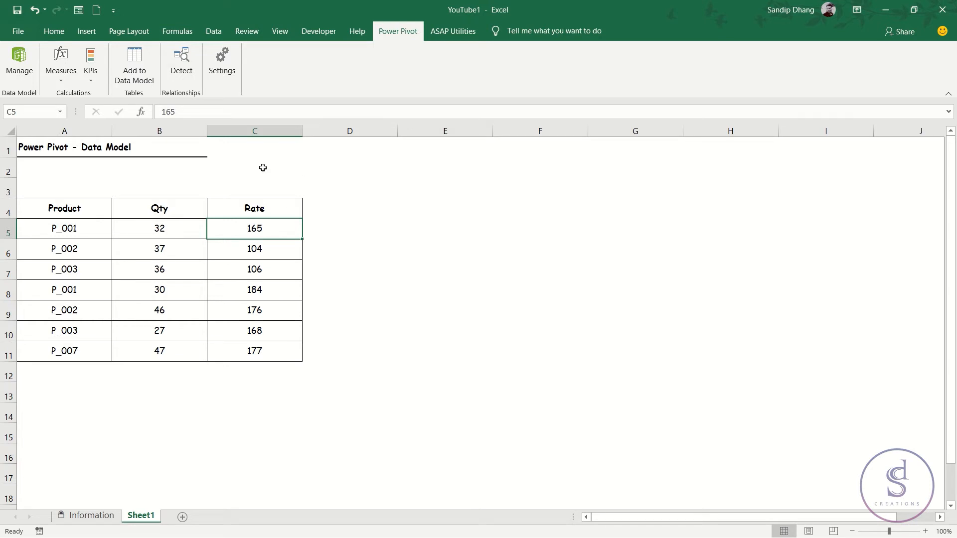
pyautogui.click(19, 32)
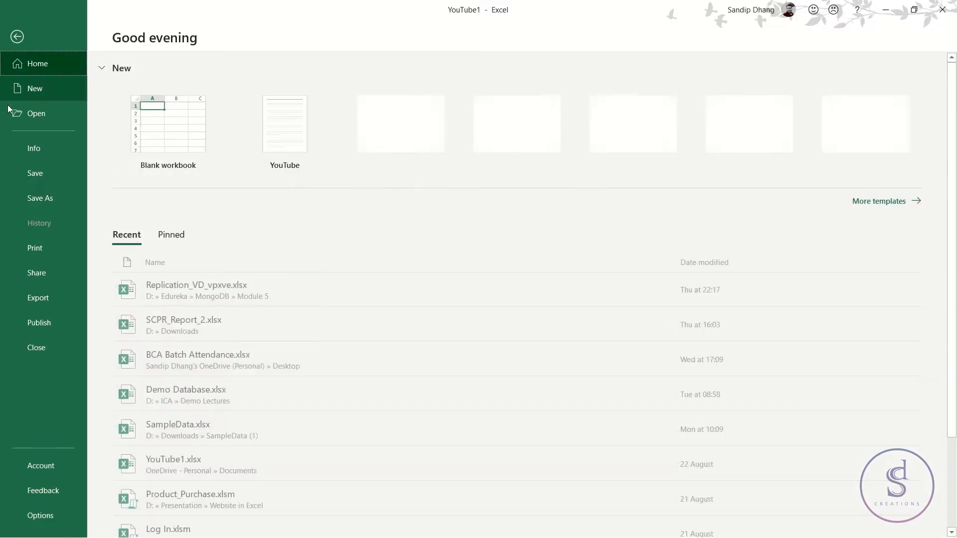
pyautogui.click(44, 510)
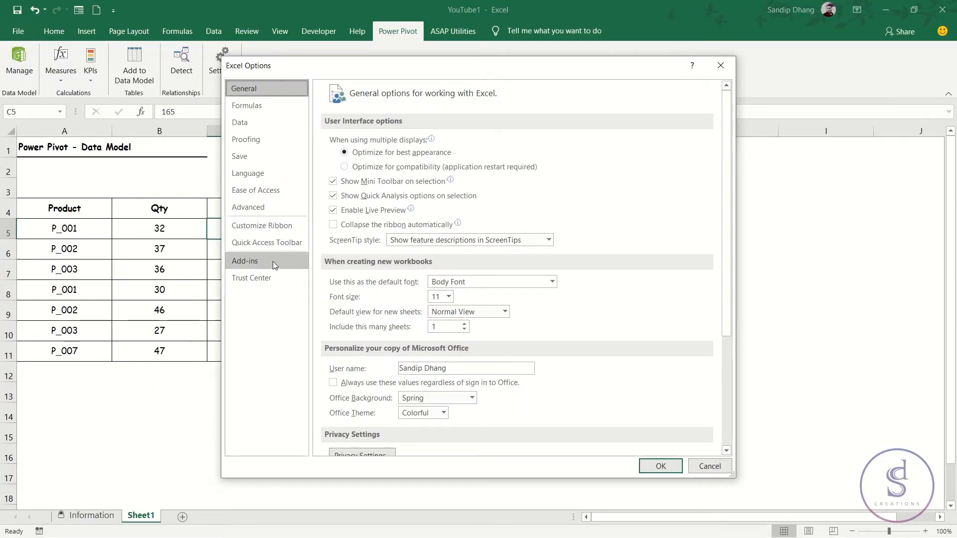
pyautogui.click(273, 262)
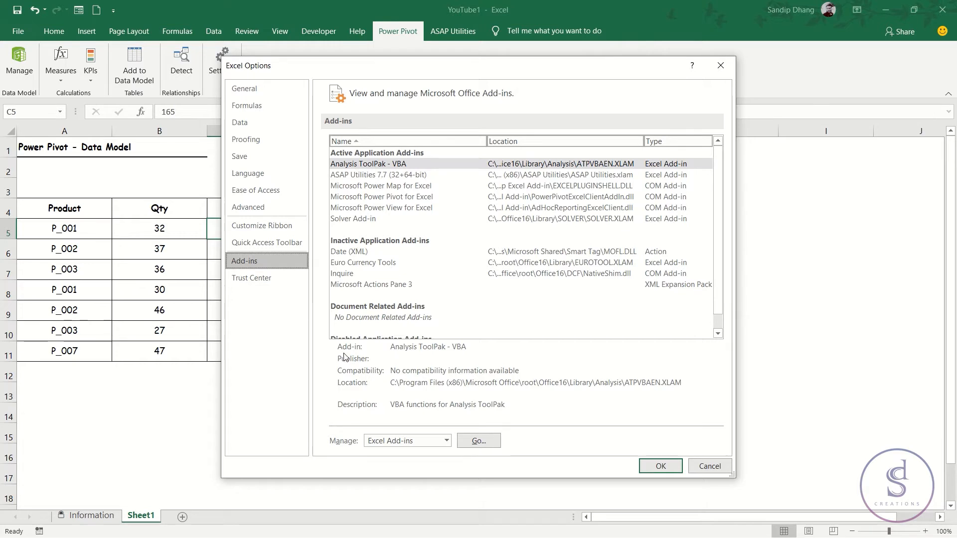
pyautogui.click(446, 441)
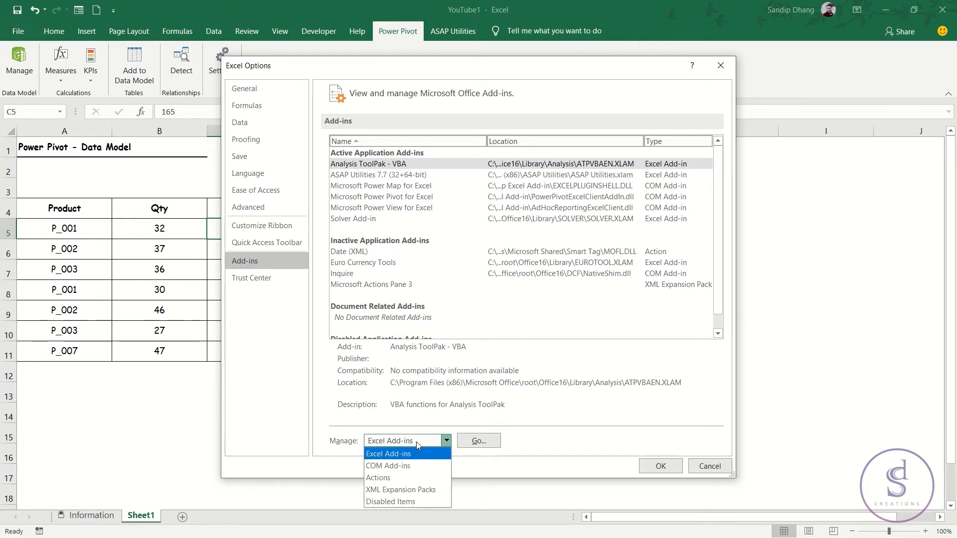
pyautogui.click(411, 465)
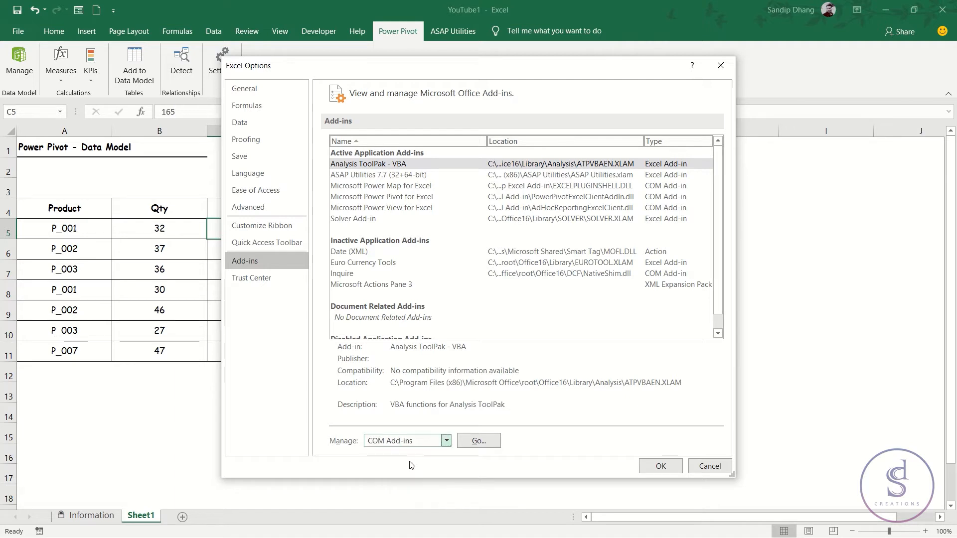
pyautogui.click(483, 439)
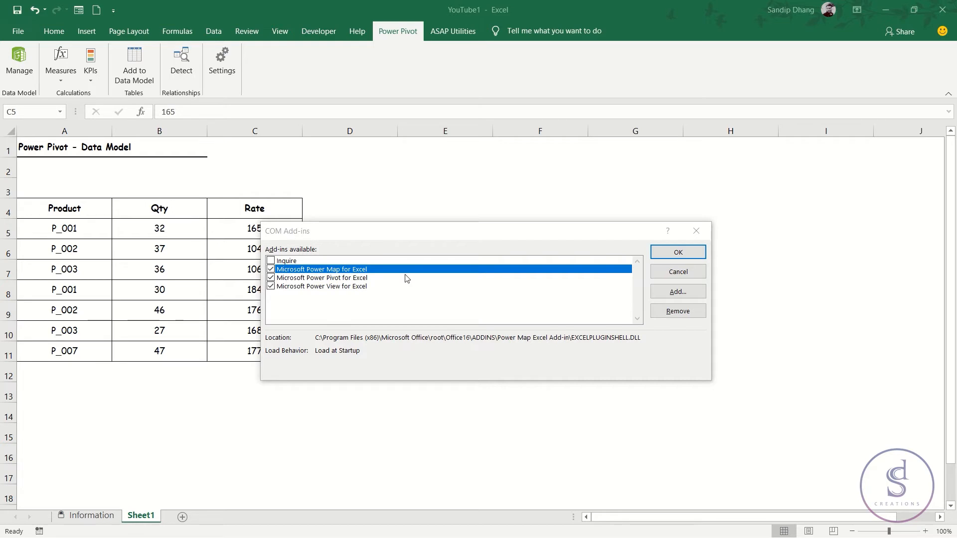
pyautogui.click(688, 253)
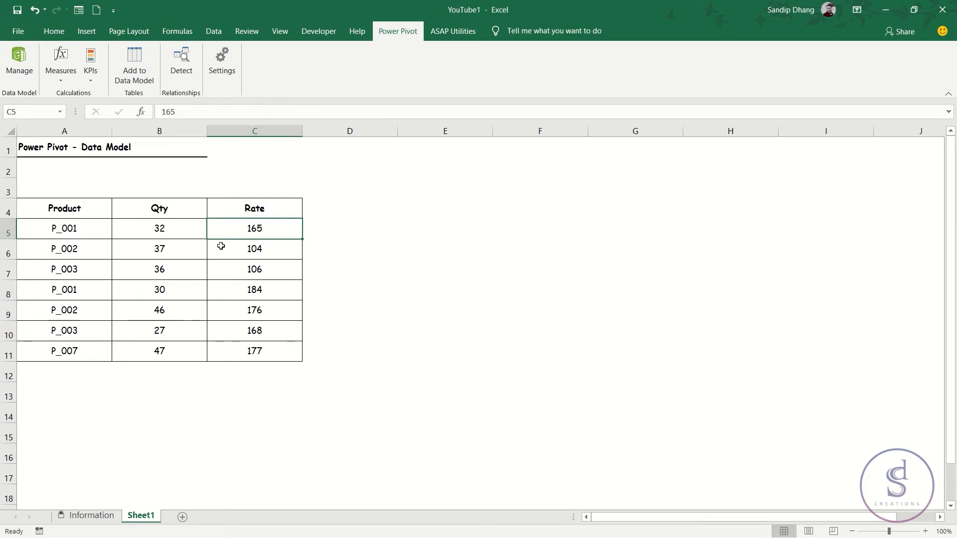
# Add the whole product table A4:C11 to the data model as a table with headers
pyautogui.hotkey('ctrl', 'a')
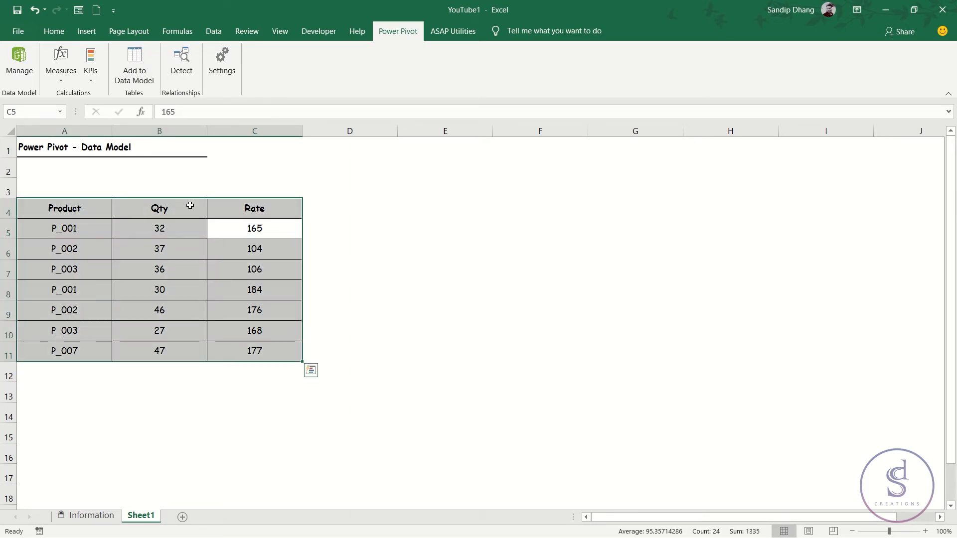
pyautogui.click(130, 77)
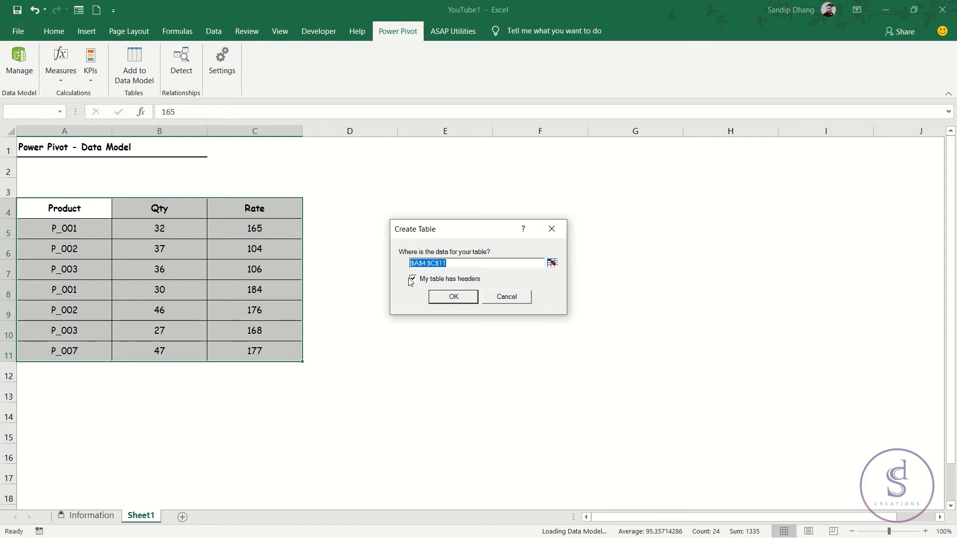
pyautogui.click(454, 298)
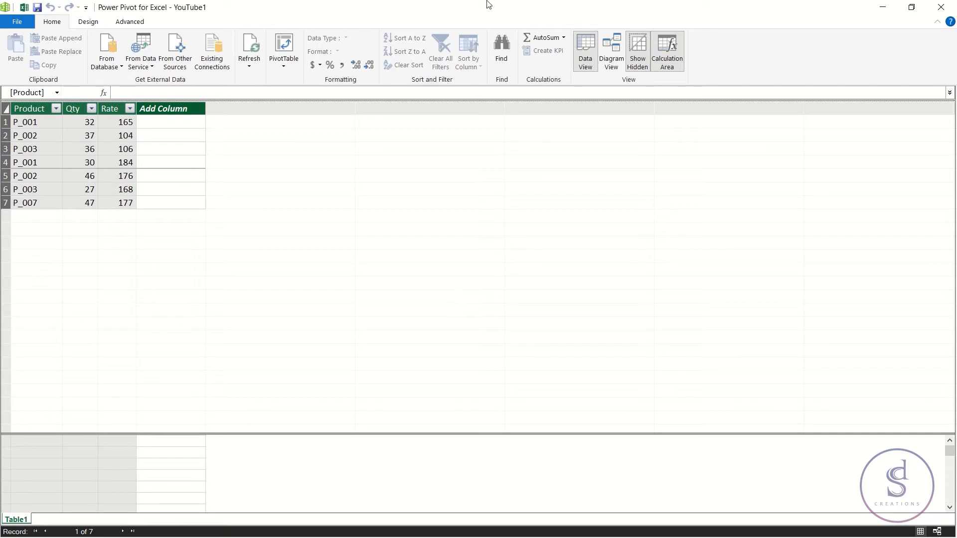
# Look at the source table in the Excel worksheet and return to the Power Pivot window
pyautogui.moveTo(488, 11)
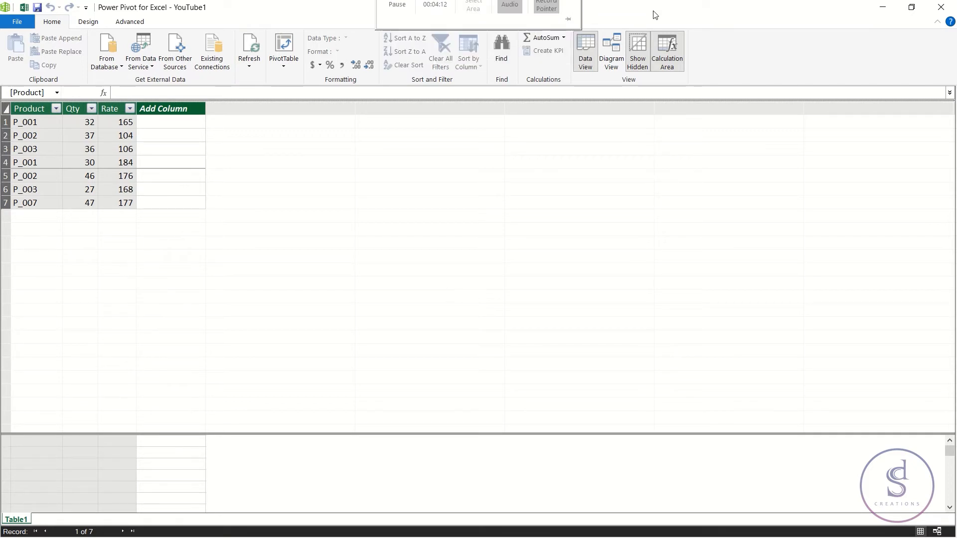
pyautogui.moveTo(653, 10); pyautogui.dragTo(551, 180)
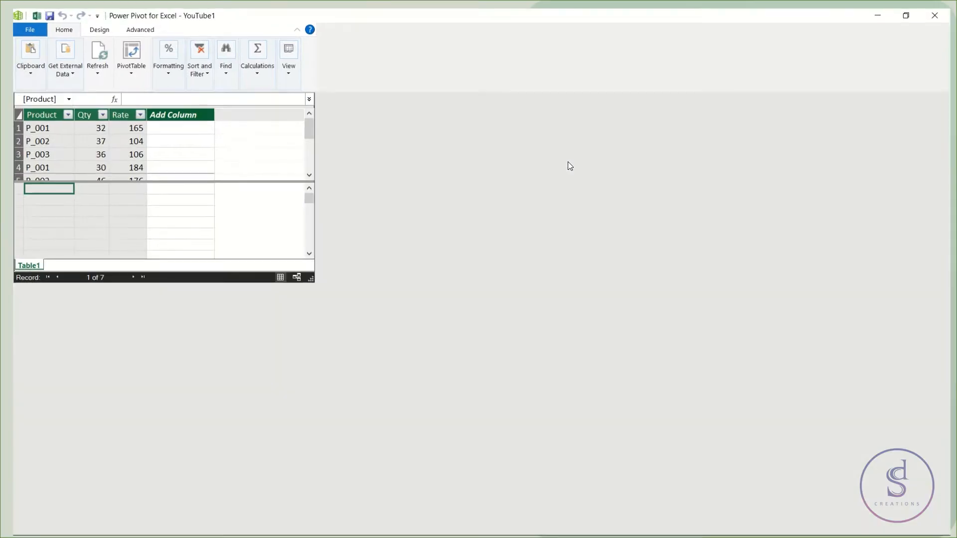
pyautogui.press('super+Up')
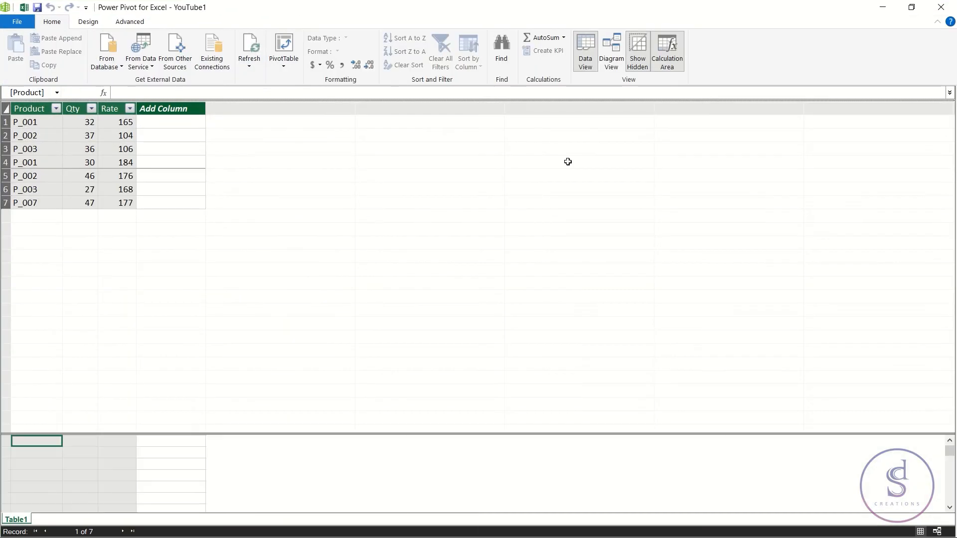
pyautogui.hotkey('alt', 'Tab')
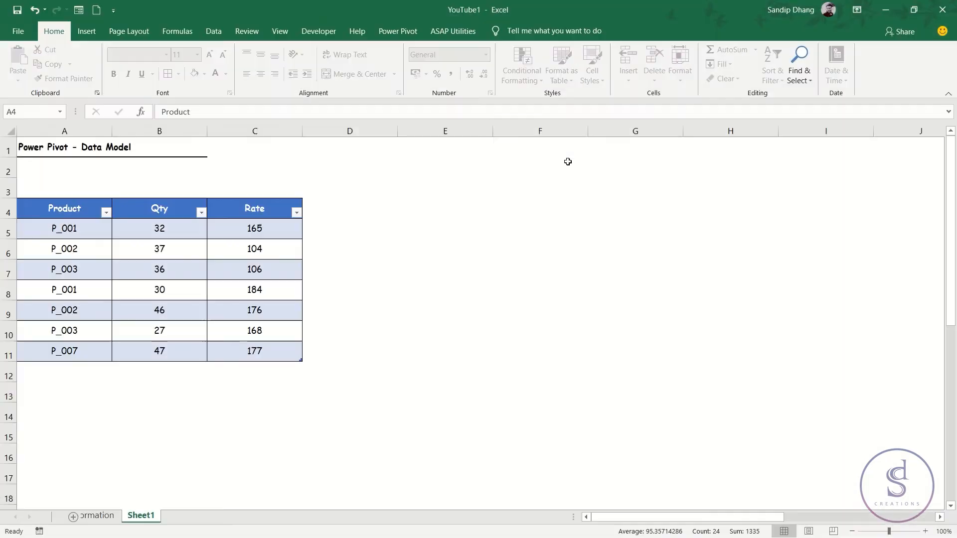
pyautogui.hotkey('alt', 'Tab')
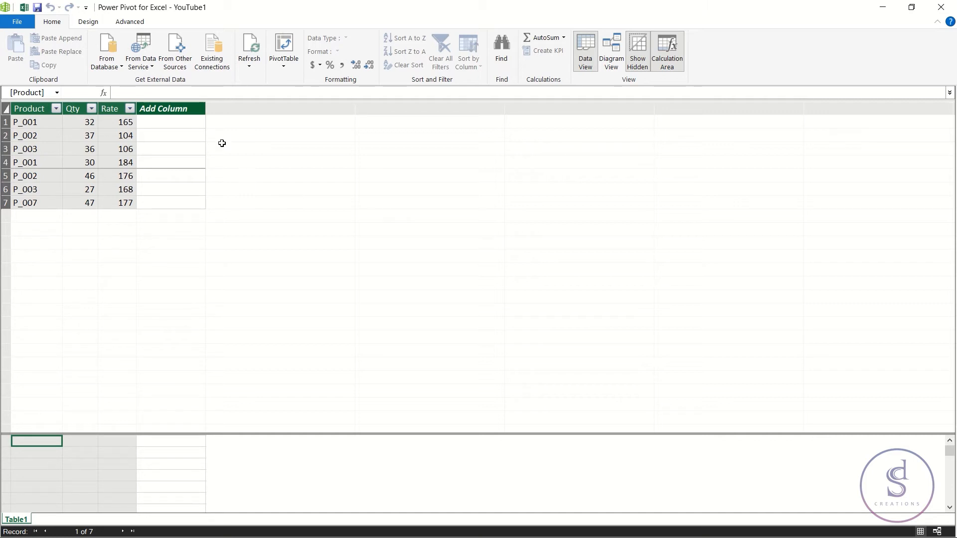
# Add a new column named Total to Table1 in the Power Pivot data model
pyautogui.click(177, 106)
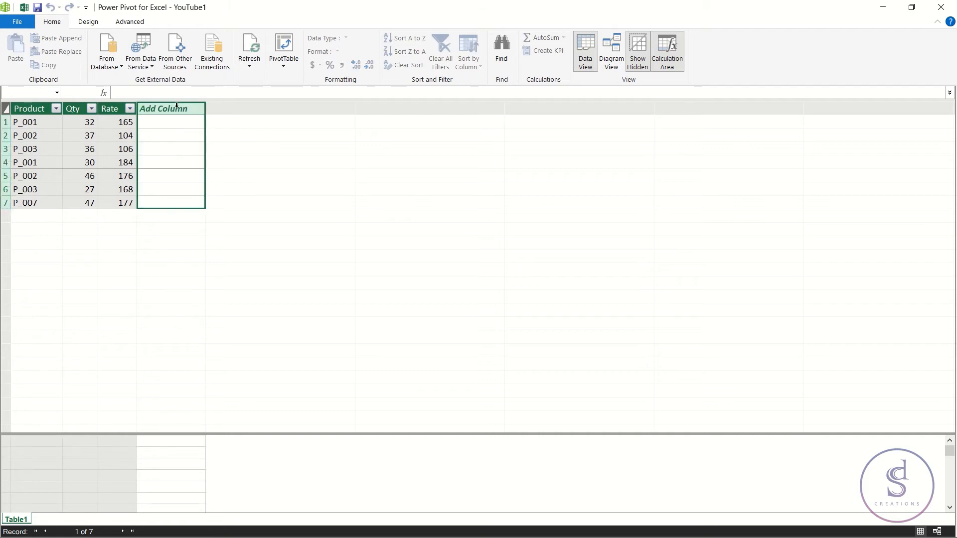
pyautogui.doubleClick(177, 106)
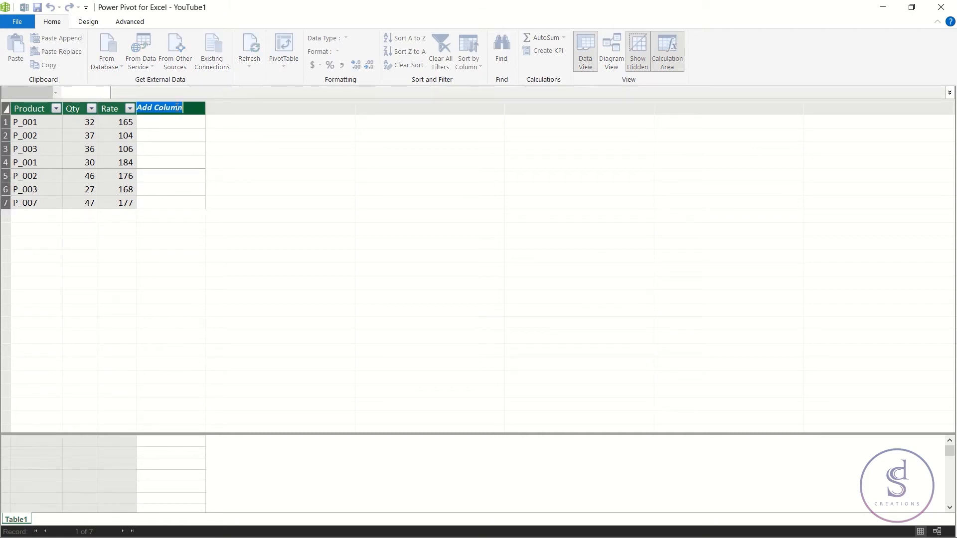
pyautogui.write('Total')
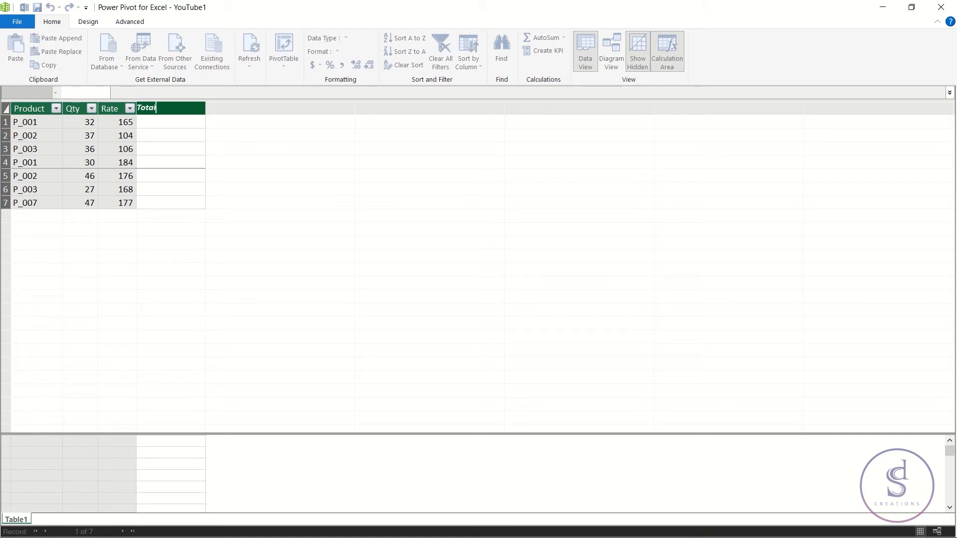
pyautogui.press('Return')
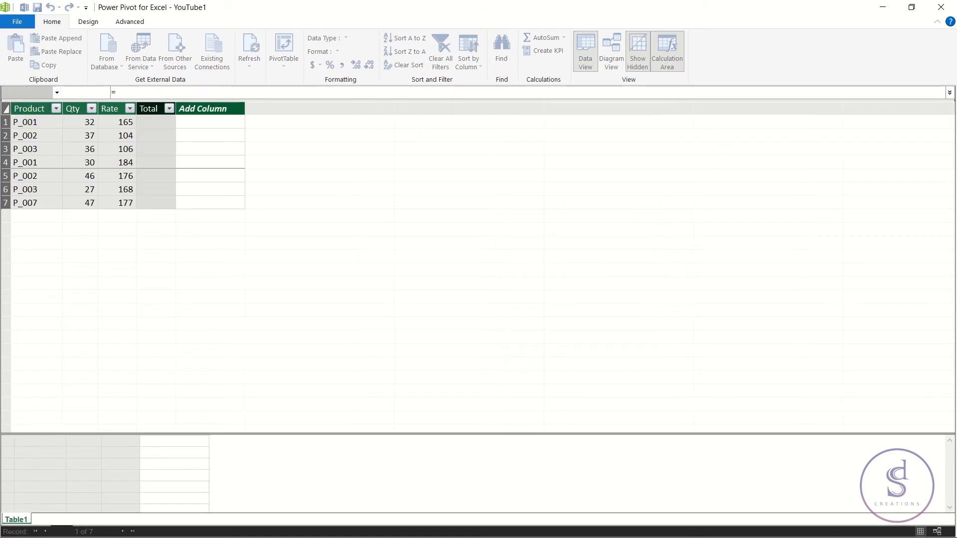
# Calculate the Total column with the formula =Table1[Qty]*Table1[Rate]
pyautogui.click(156, 122)
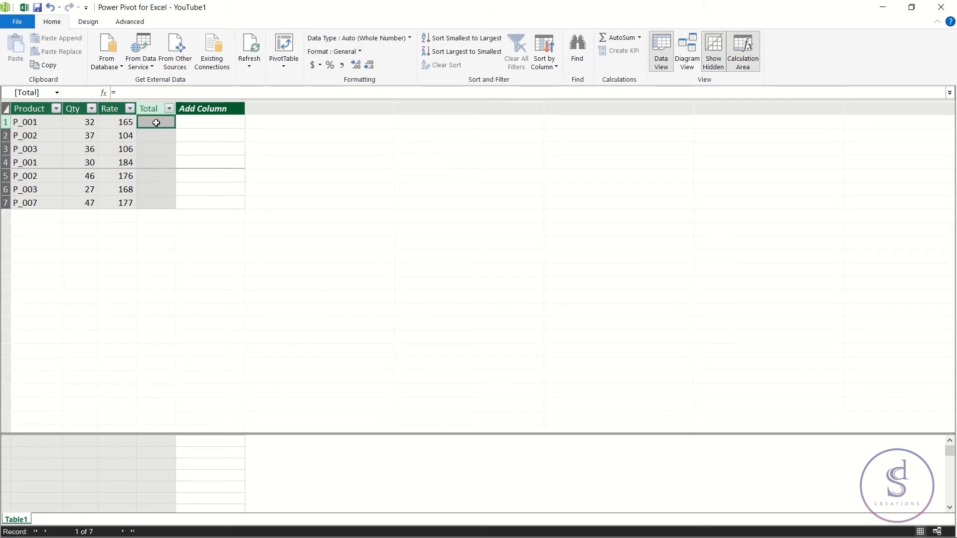
pyautogui.click(129, 94)
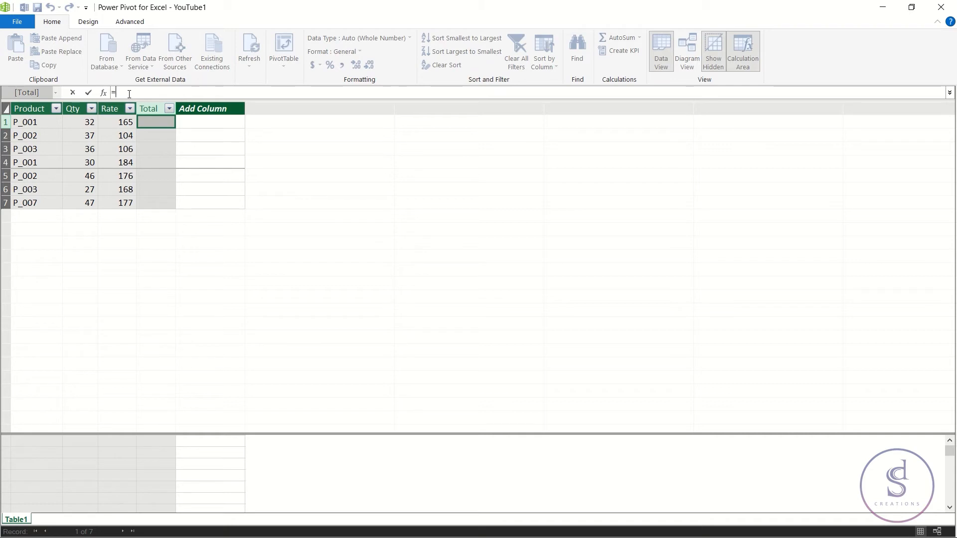
pyautogui.click(82, 122)
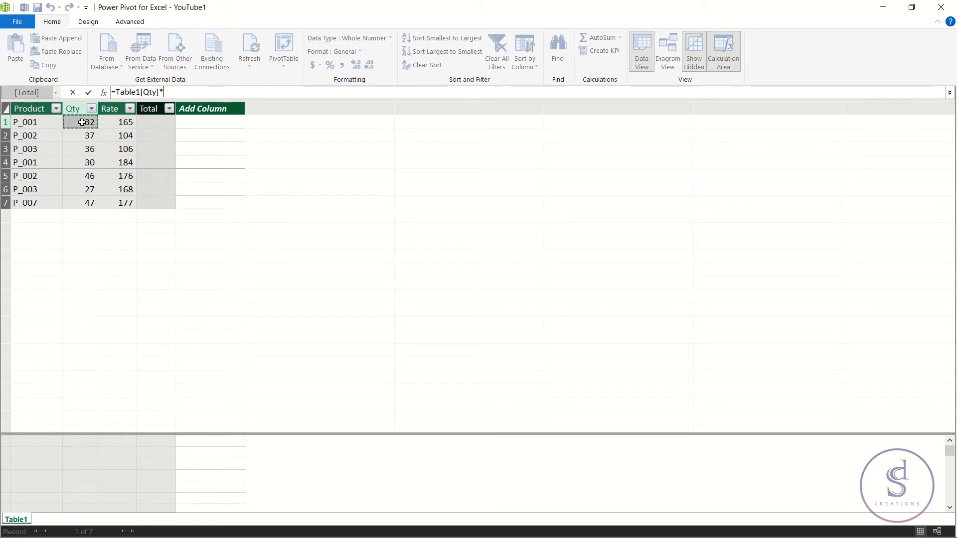
pyautogui.write('*')
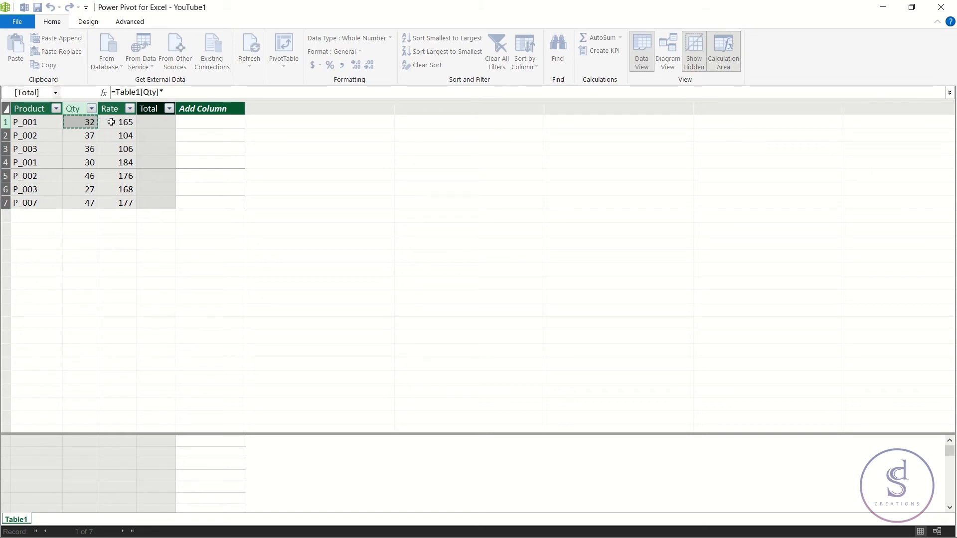
pyautogui.click(111, 122)
pyautogui.press('Return')
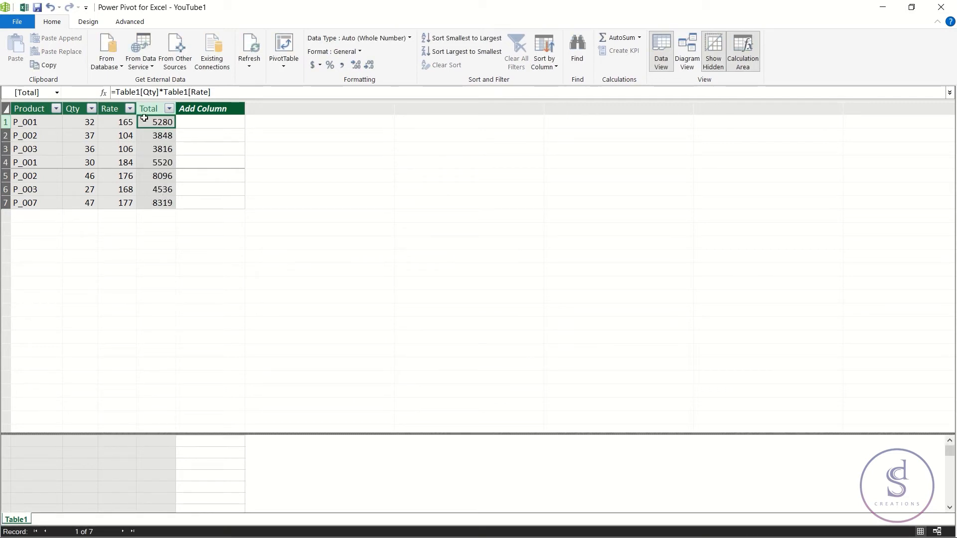
# Add another new column named Commission after the Total column
pyautogui.doubleClick(233, 109)
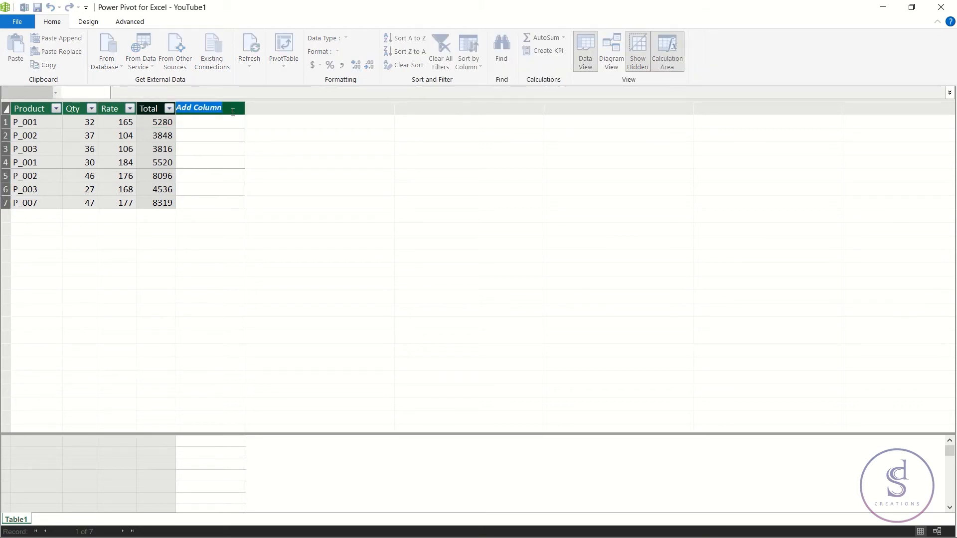
pyautogui.write('Commission')
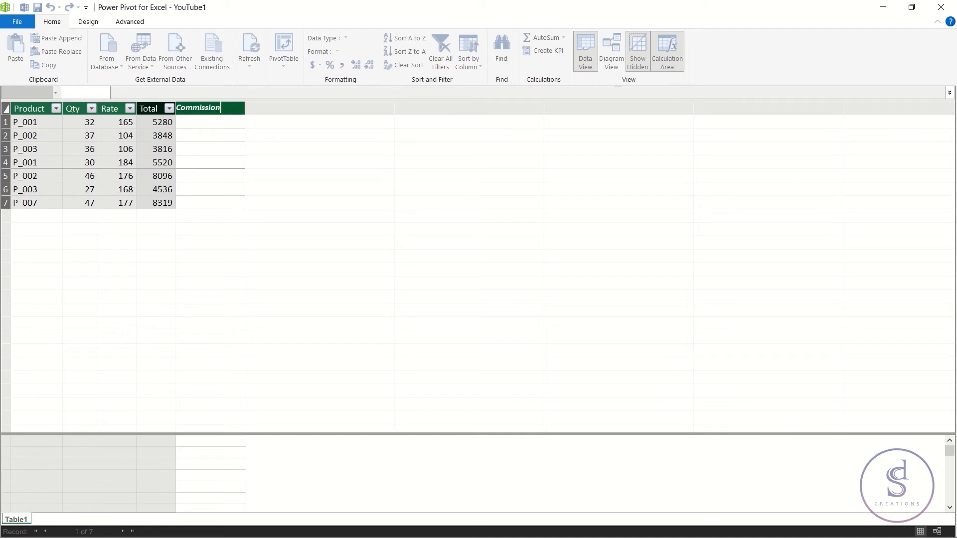
pyautogui.press('Return')
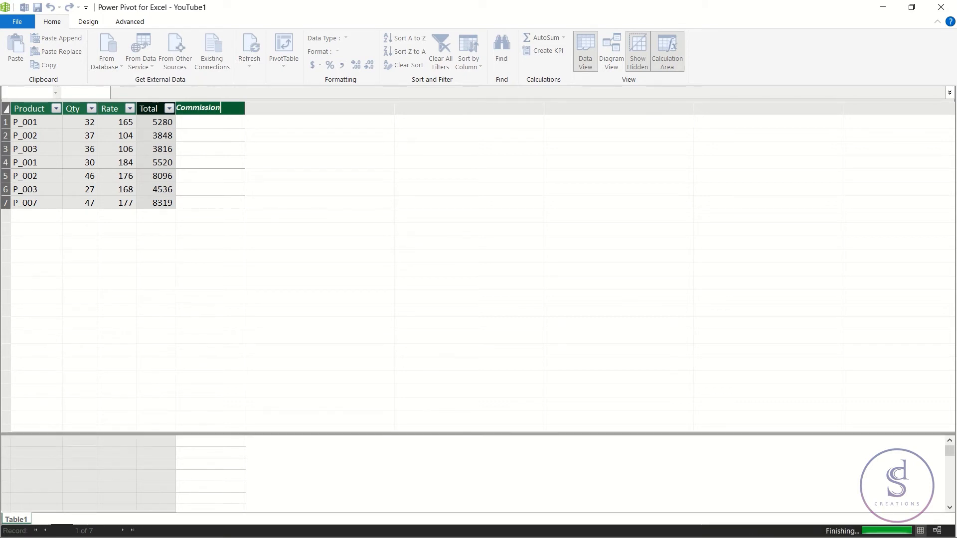
# Try to calculate the Commission column with the formula =Table1[Total]*5%
pyautogui.click(219, 123)
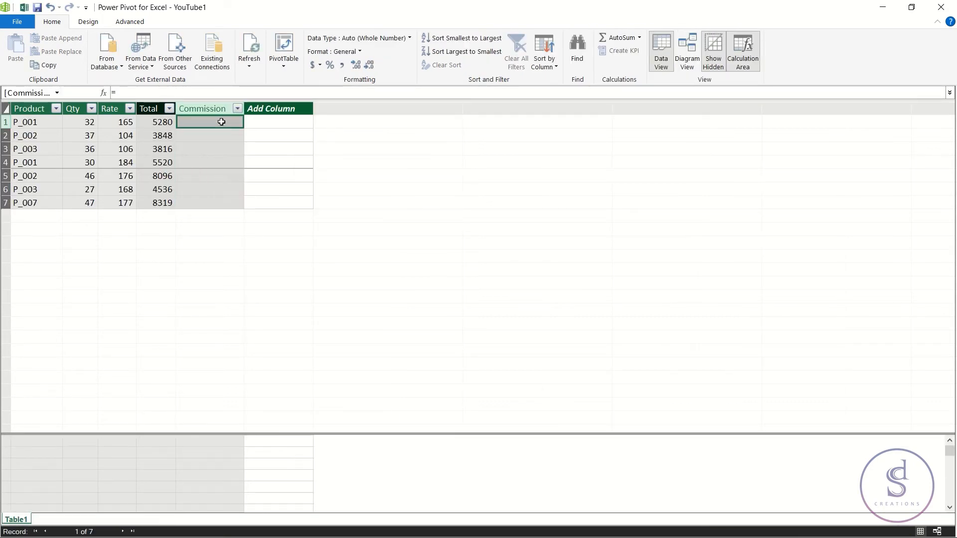
pyautogui.click(174, 90)
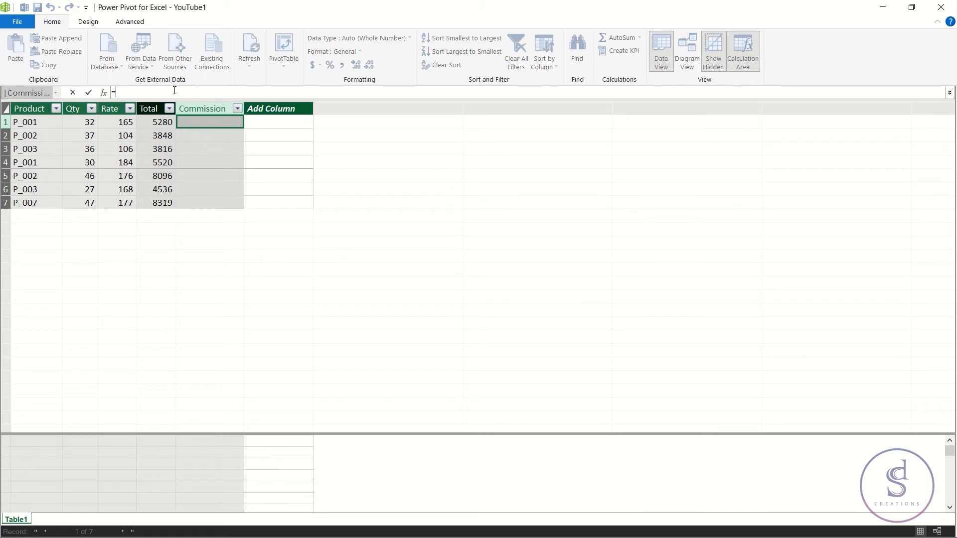
pyautogui.click(165, 120)
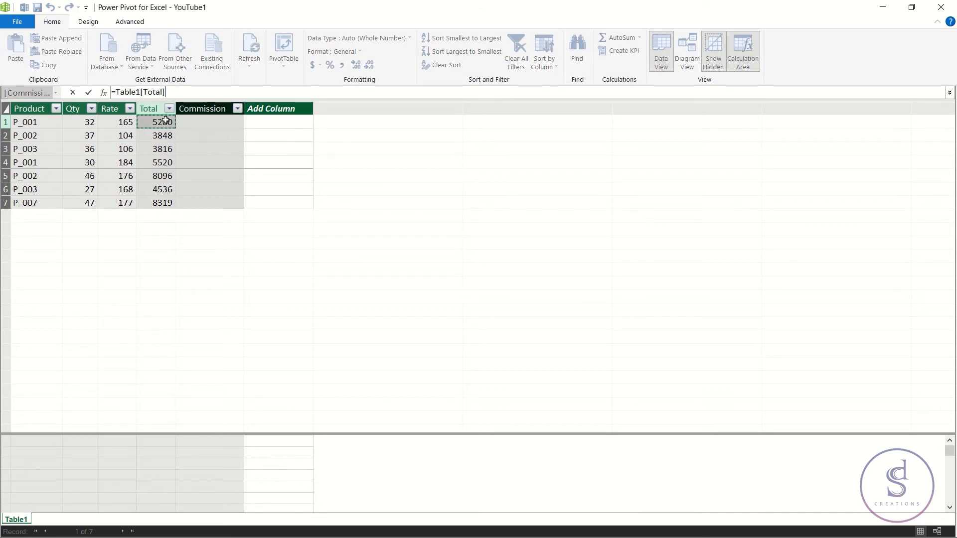
pyautogui.write('*5%')
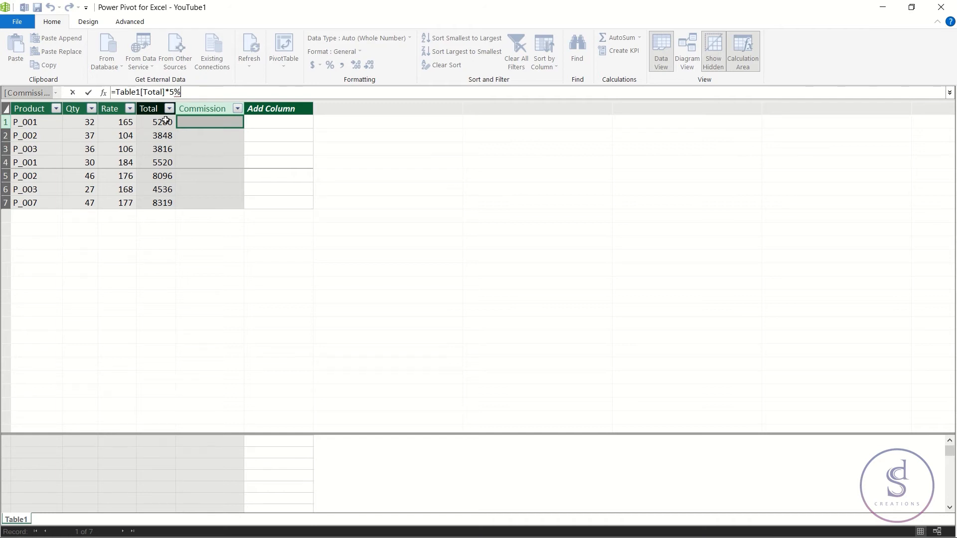
pyautogui.press('Return')
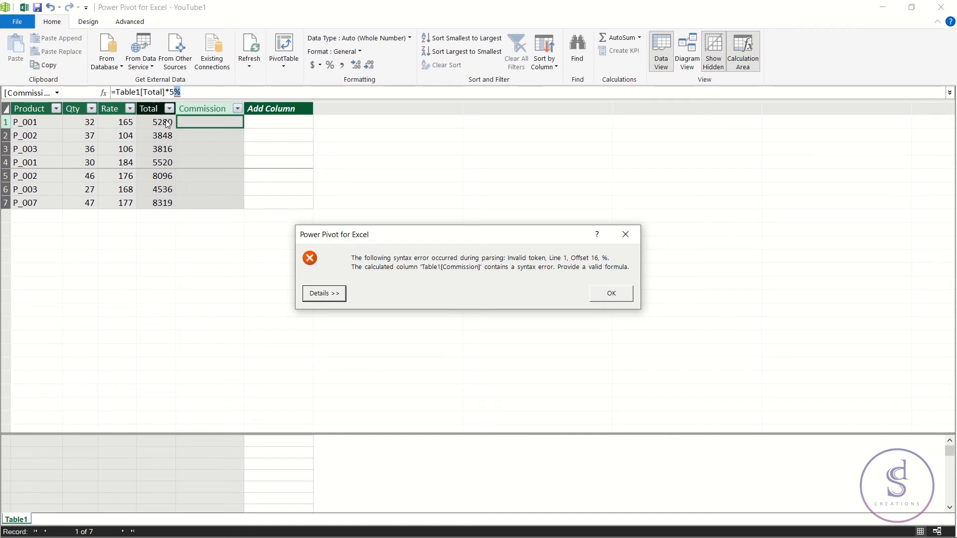
pyautogui.press('Return')
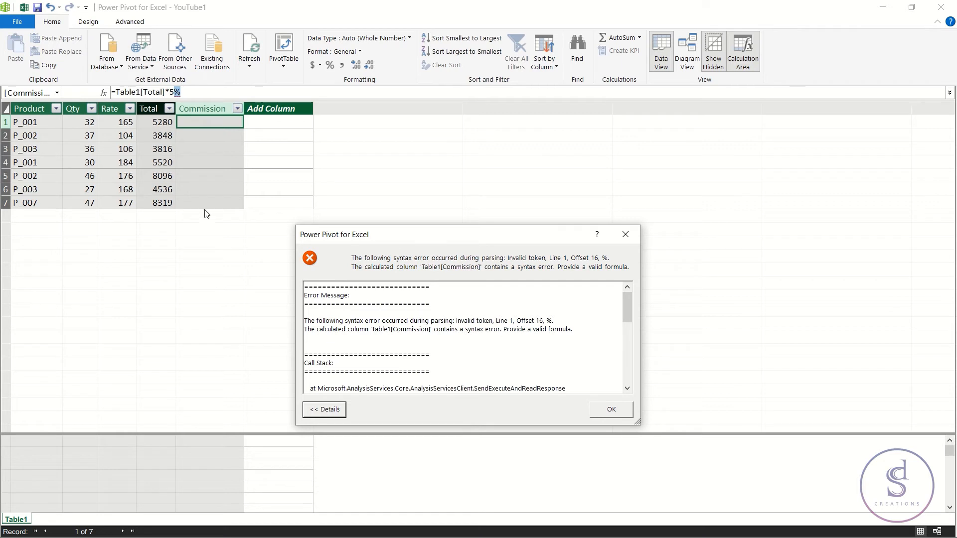
pyautogui.click(619, 412)
# Correct the Commission column's formula to =(Table1[Total]*5)/100
pyautogui.press('BackSpace')
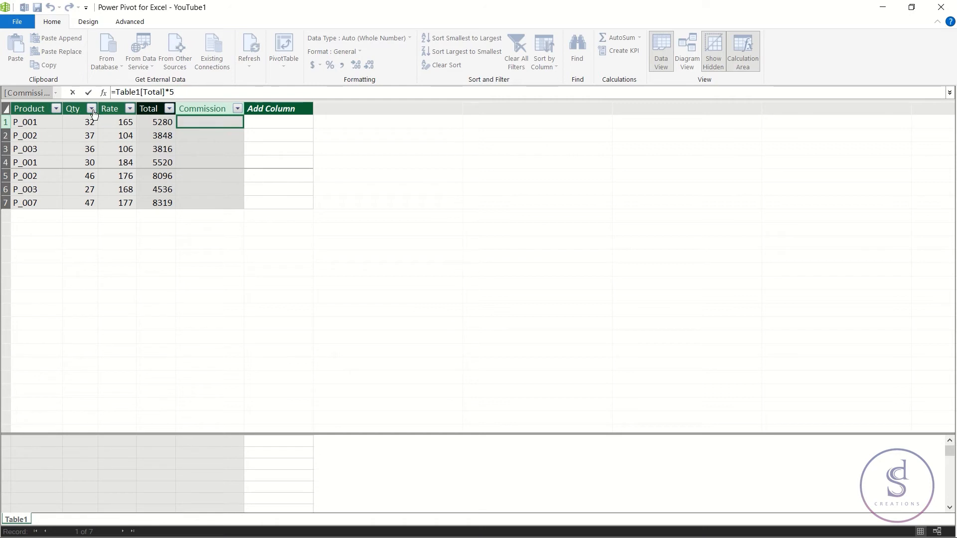
pyautogui.click(118, 92)
pyautogui.write('(')
pyautogui.click(183, 91)
pyautogui.write(')/100')
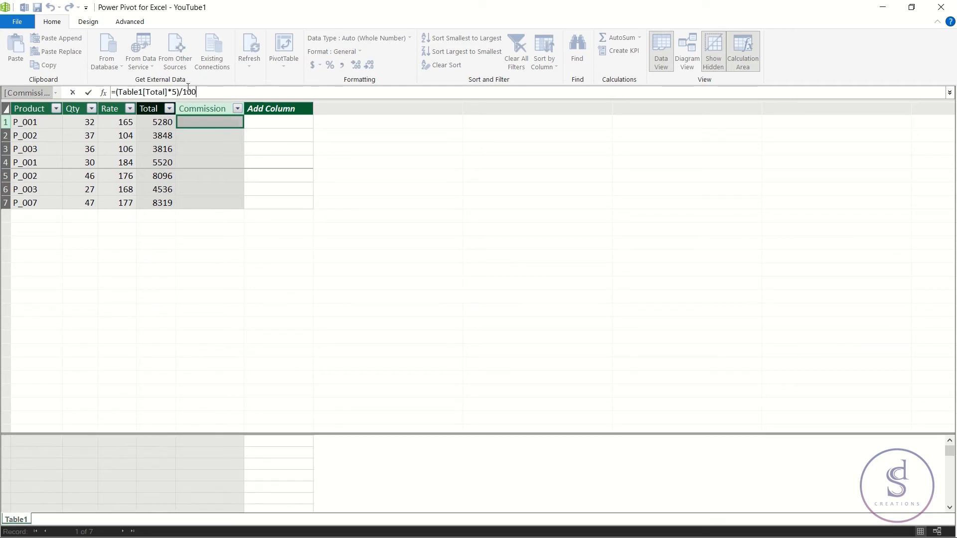
pyautogui.press('Return')
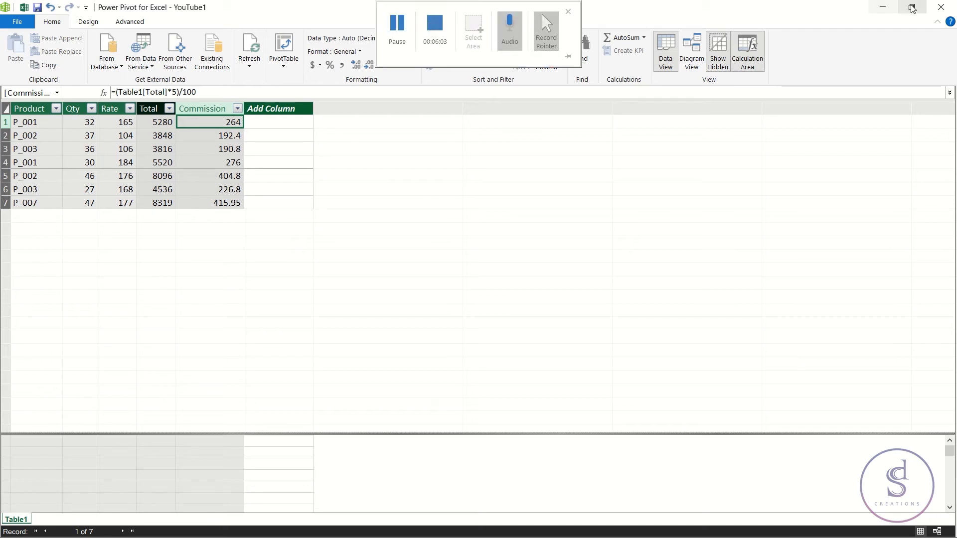
# Close the Power Pivot window and insert a PivotTable based on this workbook's Data Model in a new worksheet
pyautogui.click(944, 7)
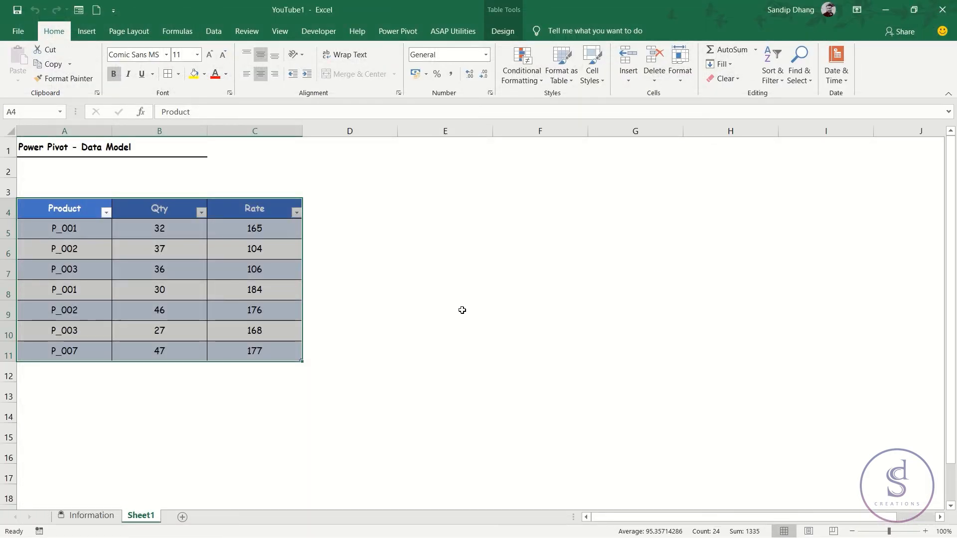
pyautogui.click(442, 300)
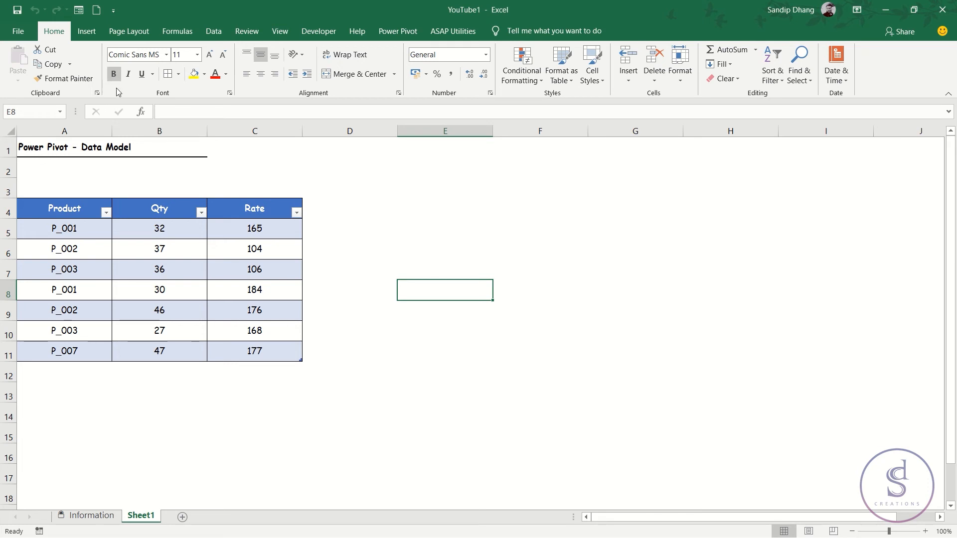
pyautogui.click(86, 32)
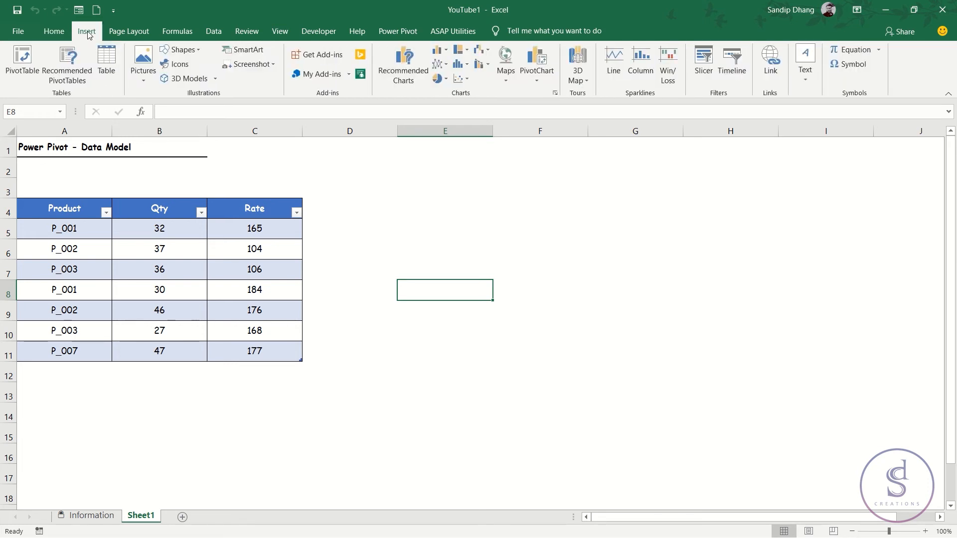
pyautogui.click(23, 63)
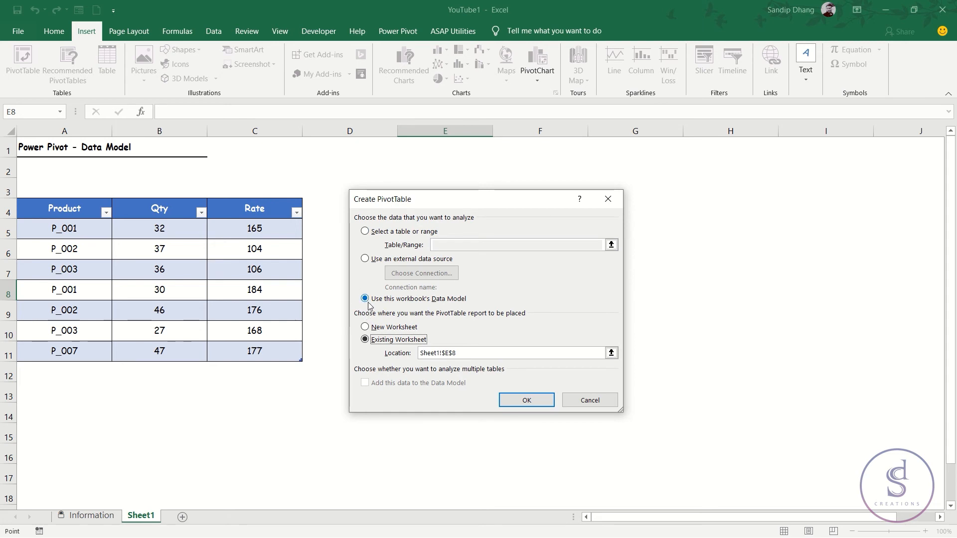
pyautogui.click(415, 302)
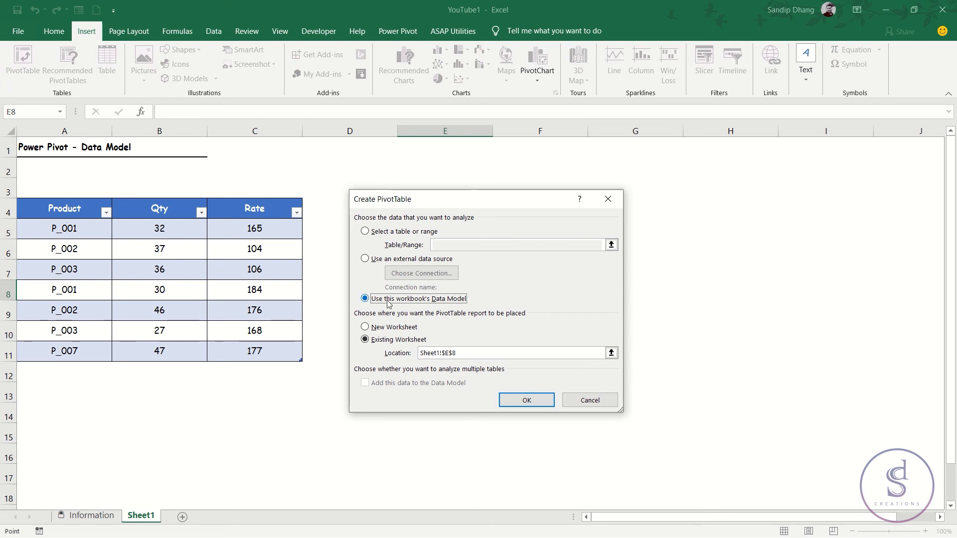
pyautogui.click(392, 329)
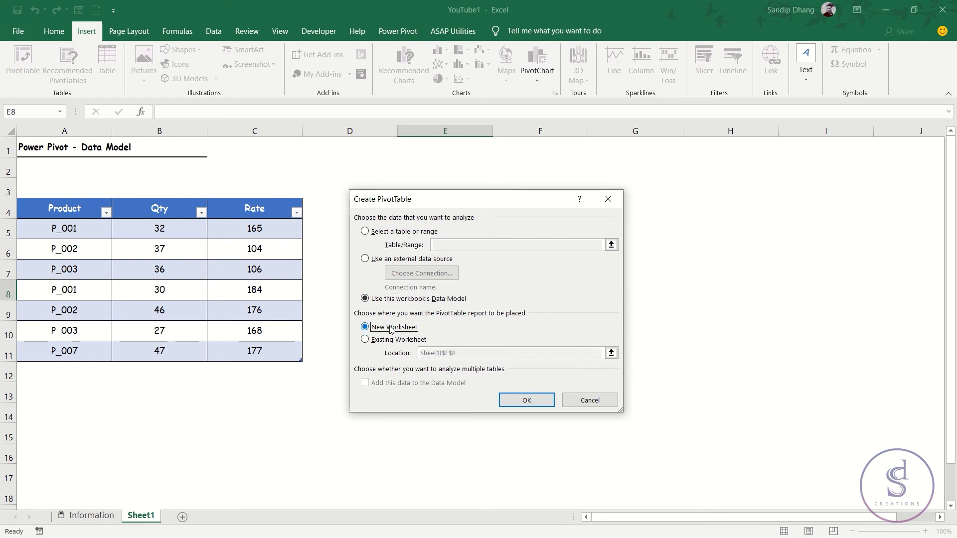
pyautogui.press('Return')
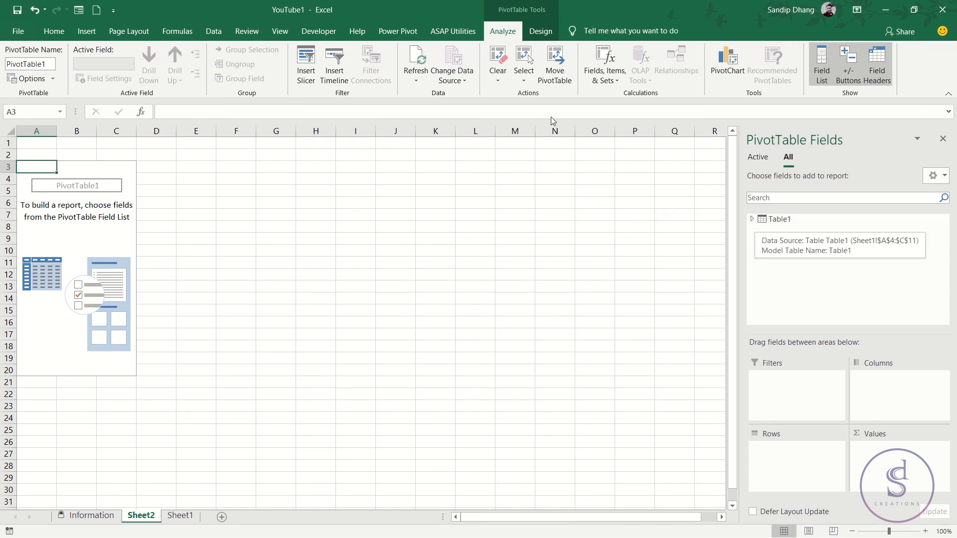
# Check Table1 in the Power Pivot data model and return to the worksheet with the empty PivotTable
pyautogui.click(389, 31)
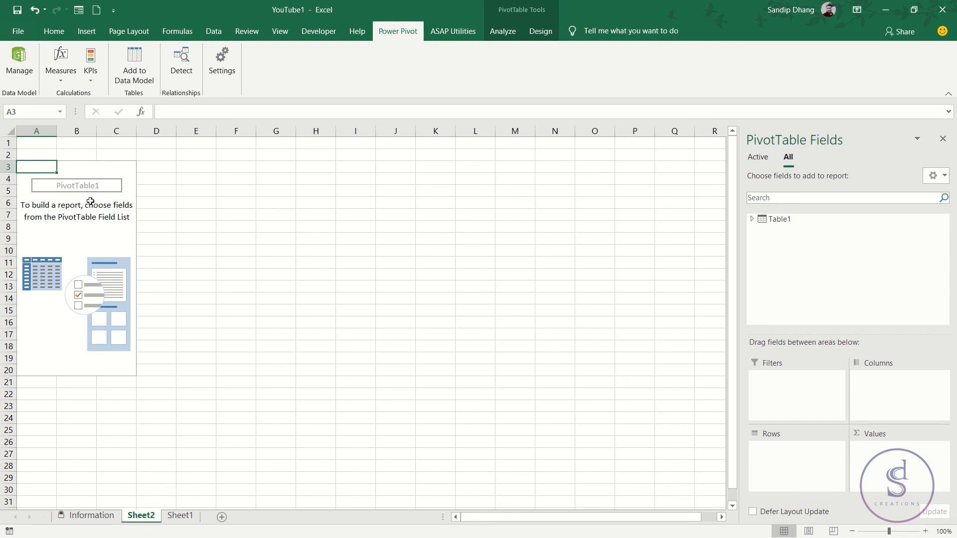
pyautogui.click(13, 62)
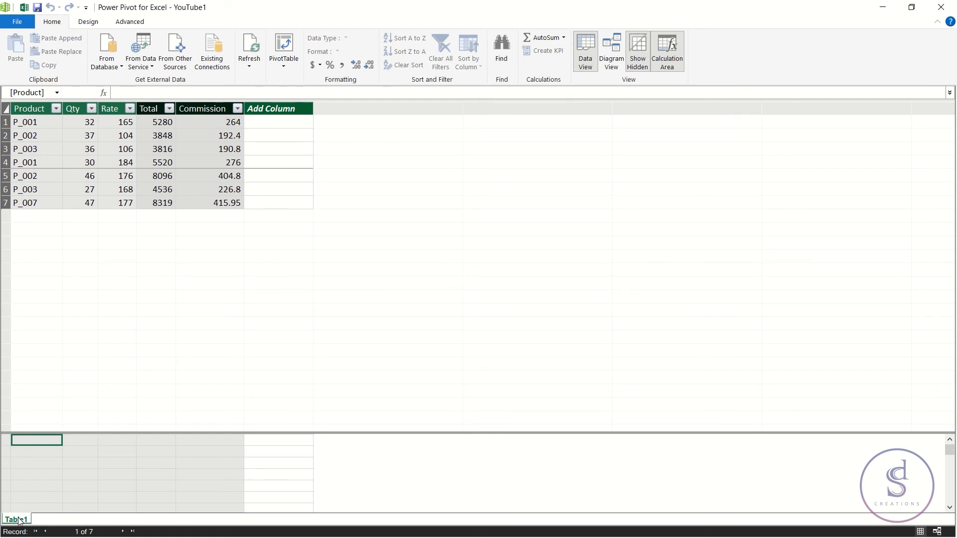
pyautogui.click(939, 6)
# Expand Table1 in the PivotTable field list and add the Product, Total and Commission fields to the report
pyautogui.click(752, 219)
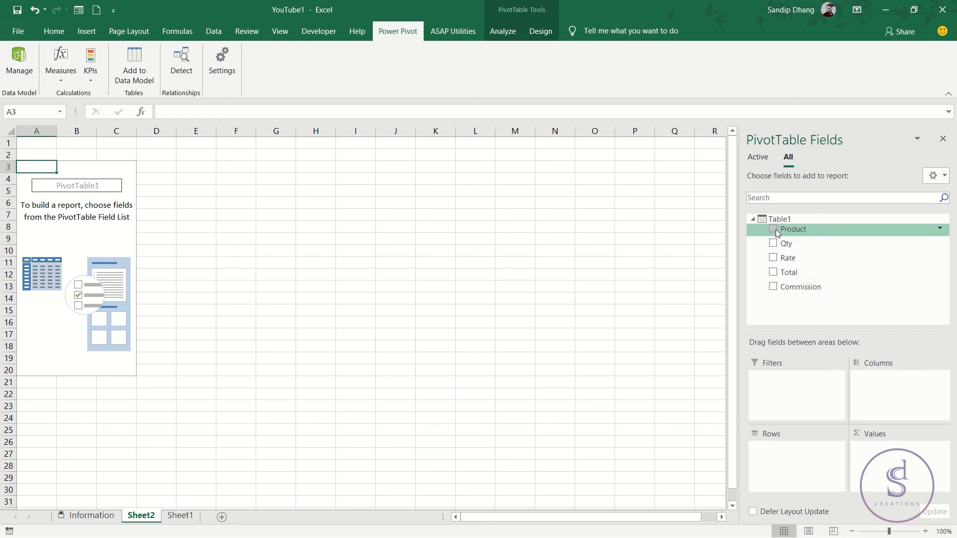
pyautogui.click(773, 230)
pyautogui.click(773, 272)
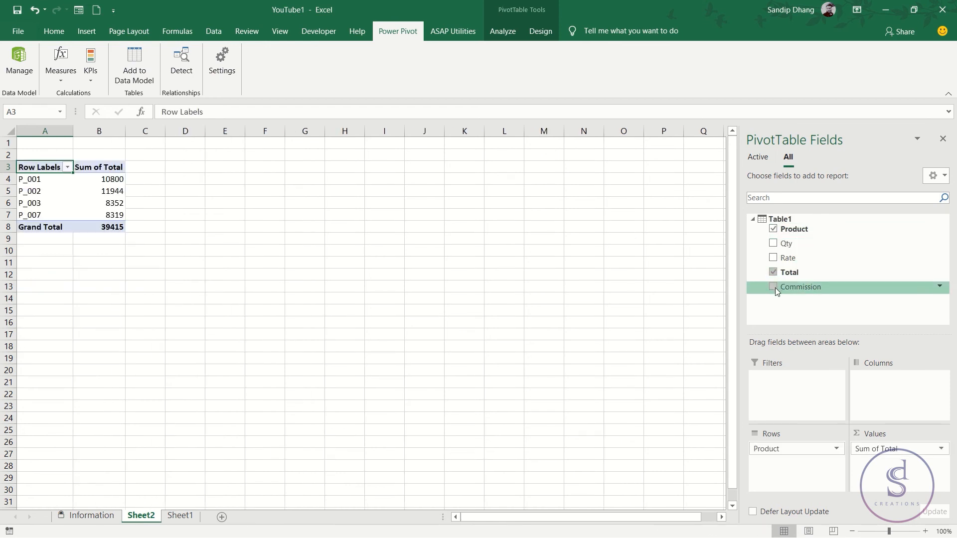
pyautogui.click(774, 287)
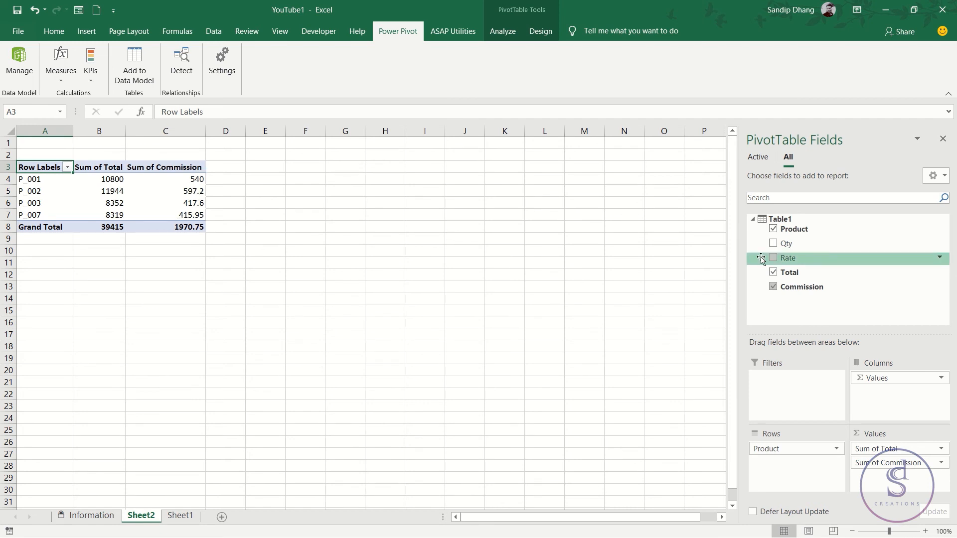
# Compare the source table on Sheet1 with the PivotTable and return to Sheet2
pyautogui.click(181, 519)
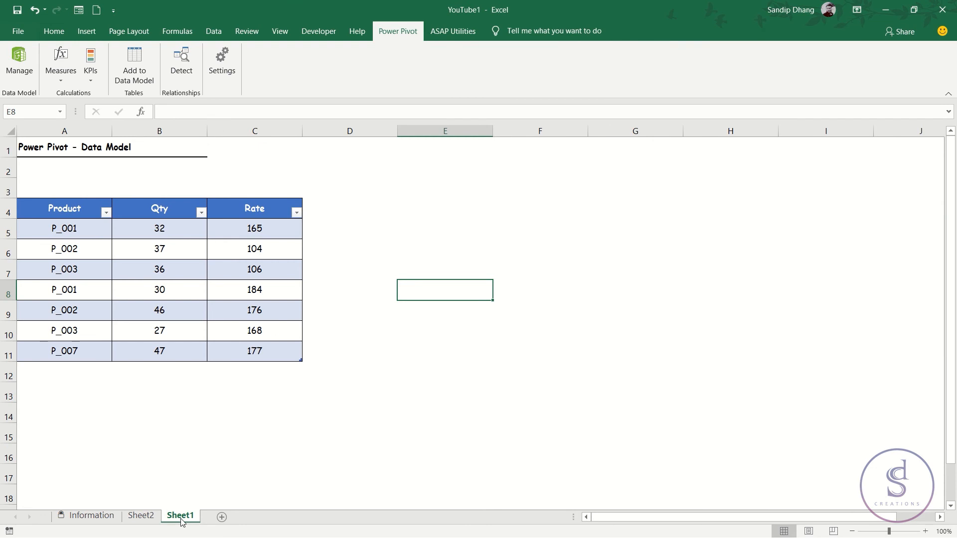
pyautogui.click(141, 517)
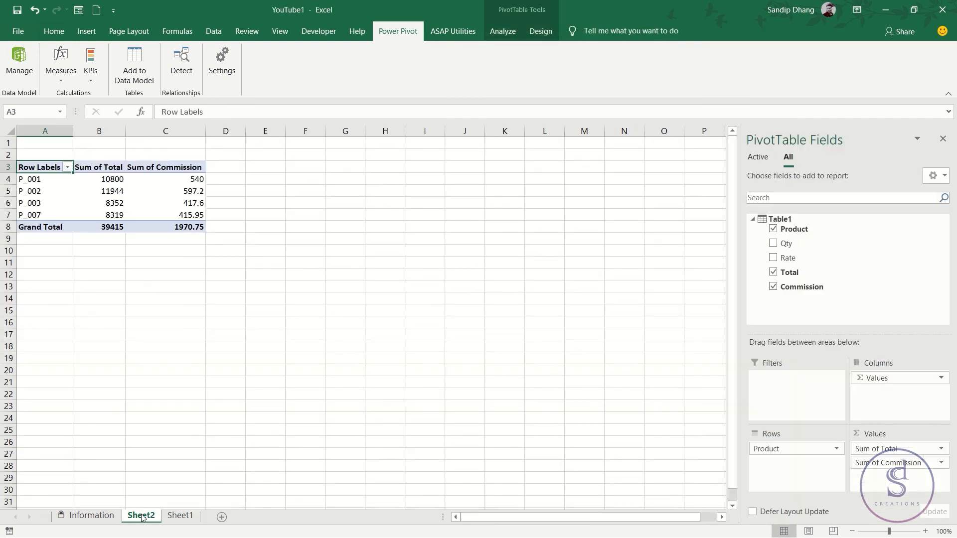